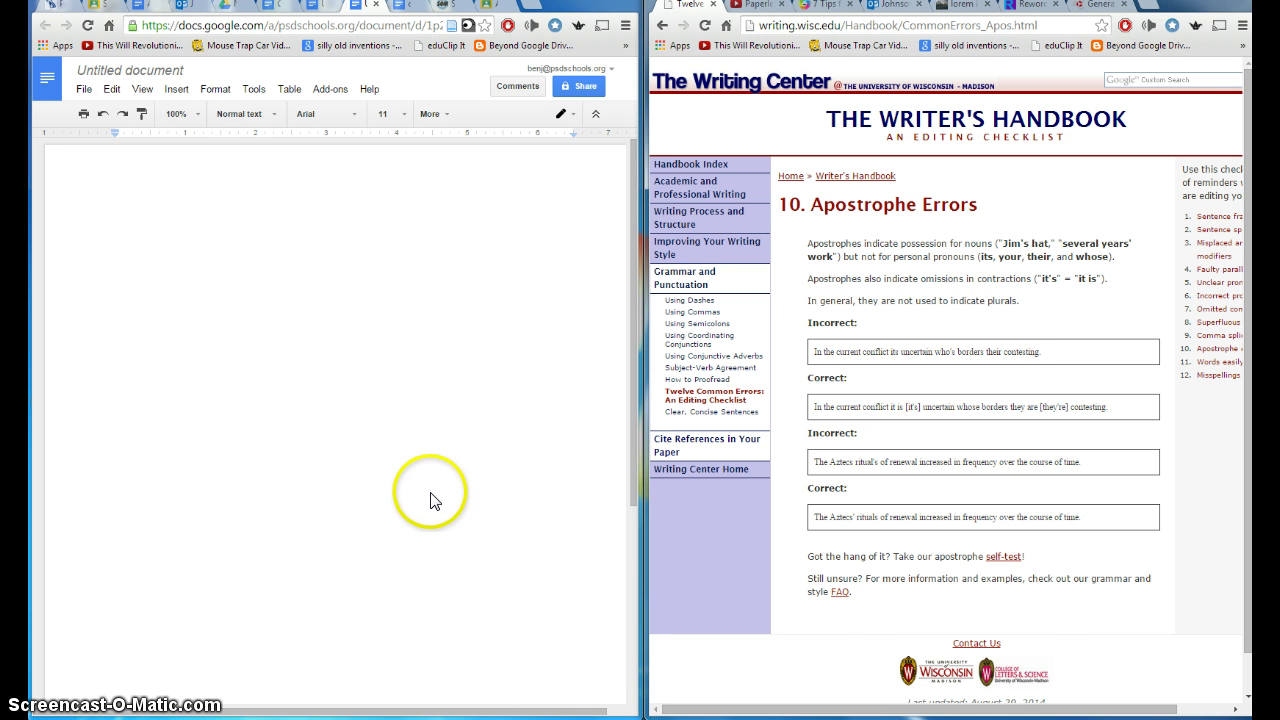
Retitle the untitled document 'Cheat sheet', fixing a typo in the name
click(169, 74)
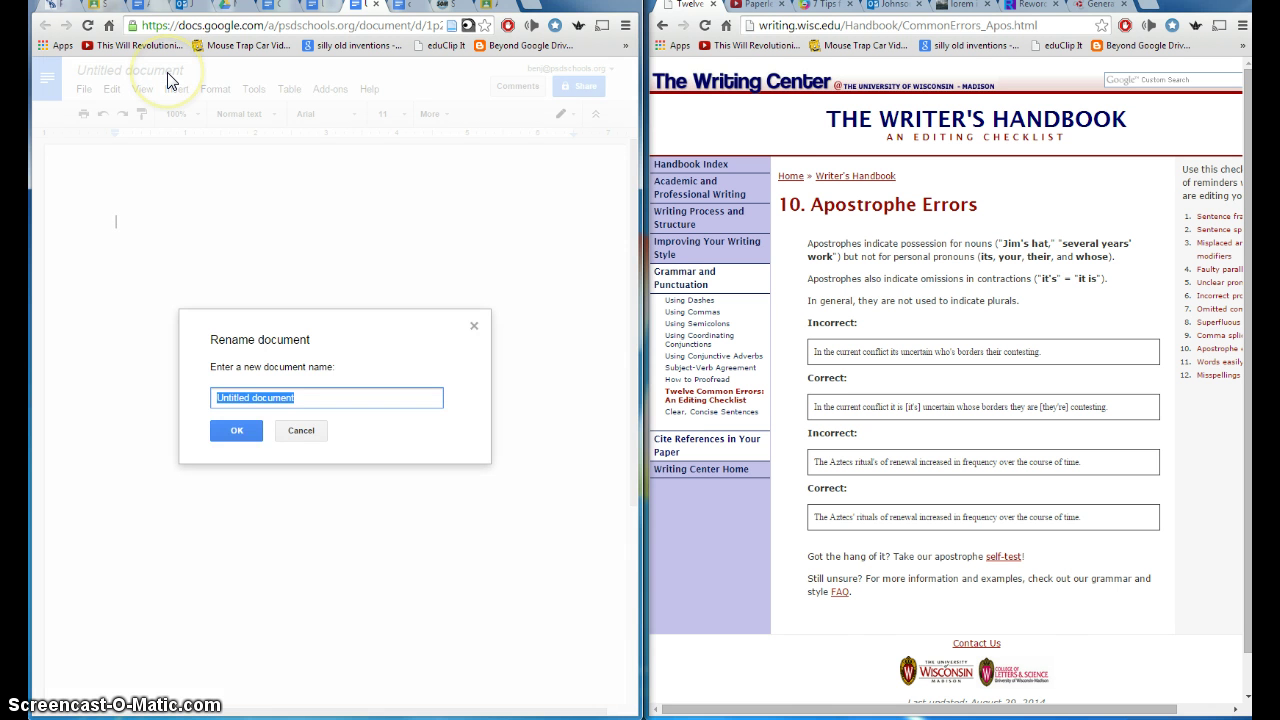
text(Cheat sea)
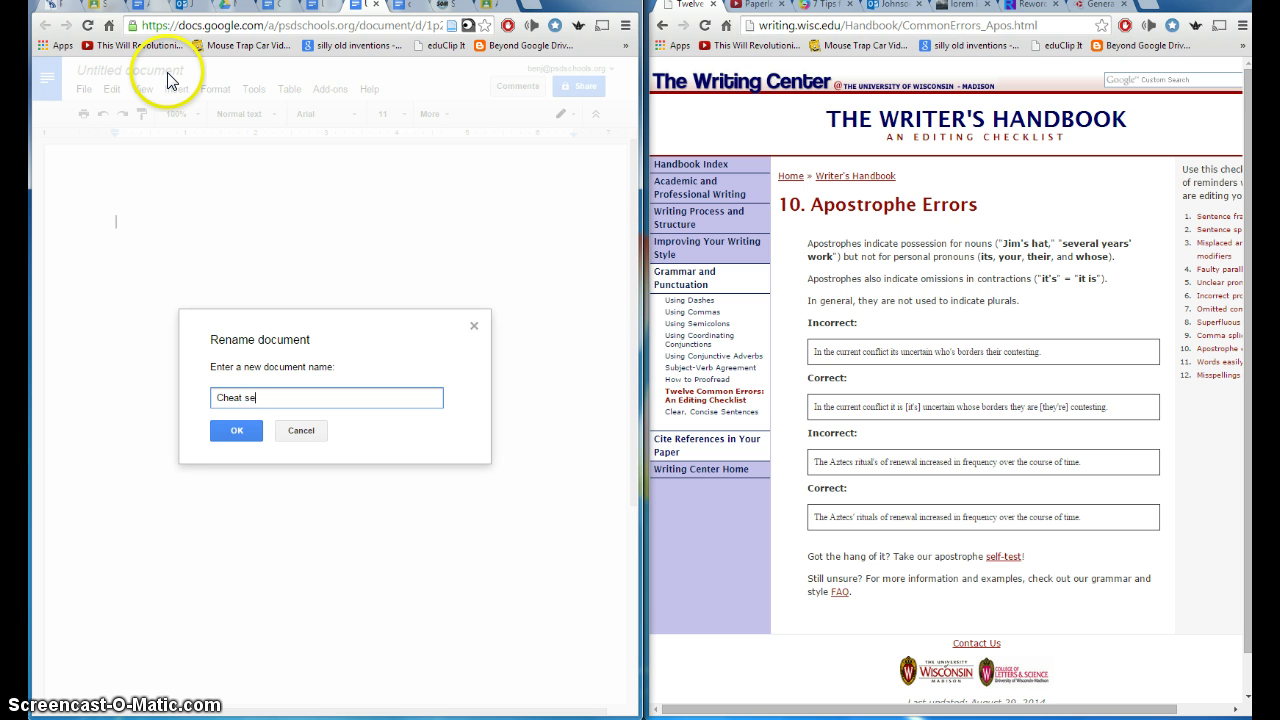
key(BackSpace)
key(BackSpace)
text(heet)
key(Return)
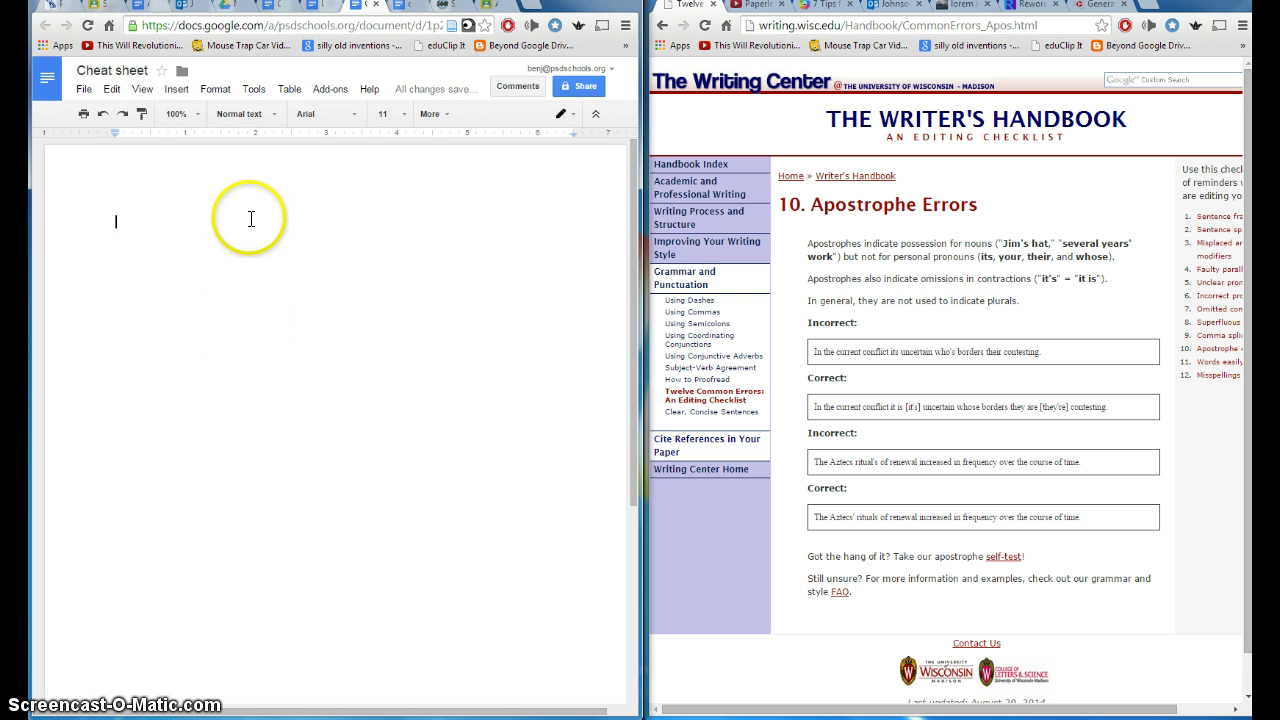
In Tools > Preferences, delete the existing 'ae' apostrophes substitution and start a new entry
click(256, 90)
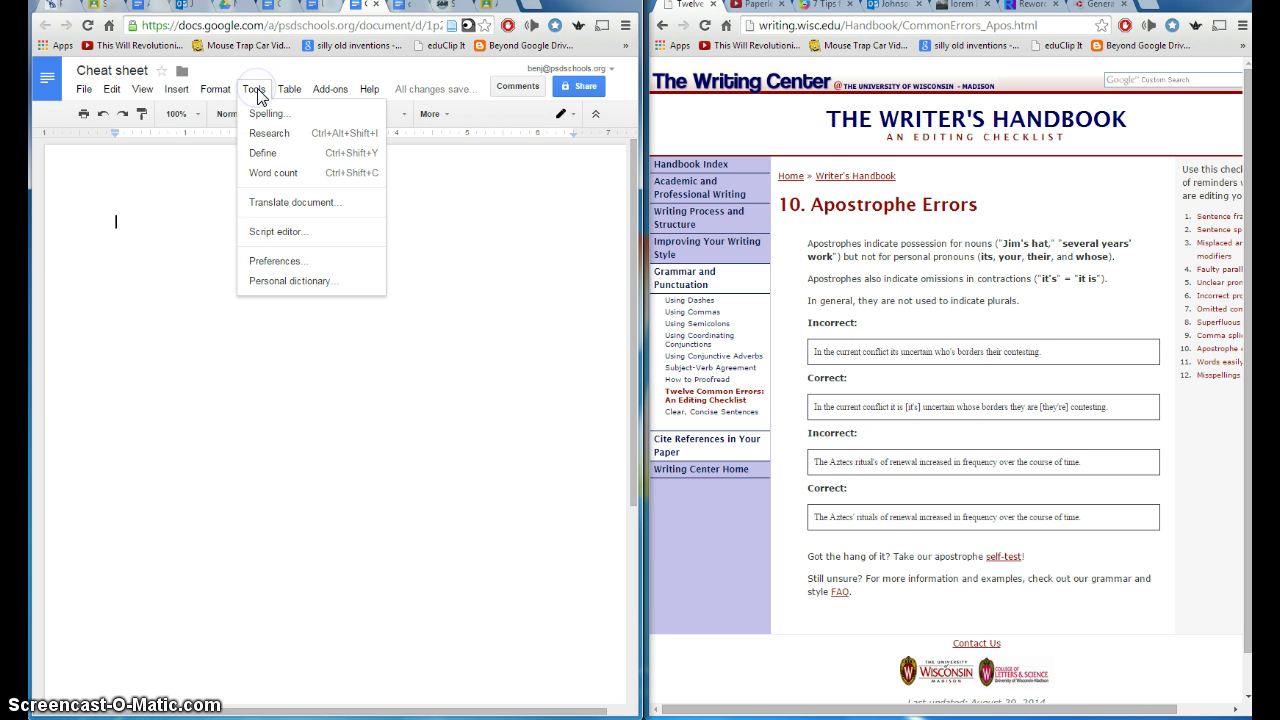
click(331, 265)
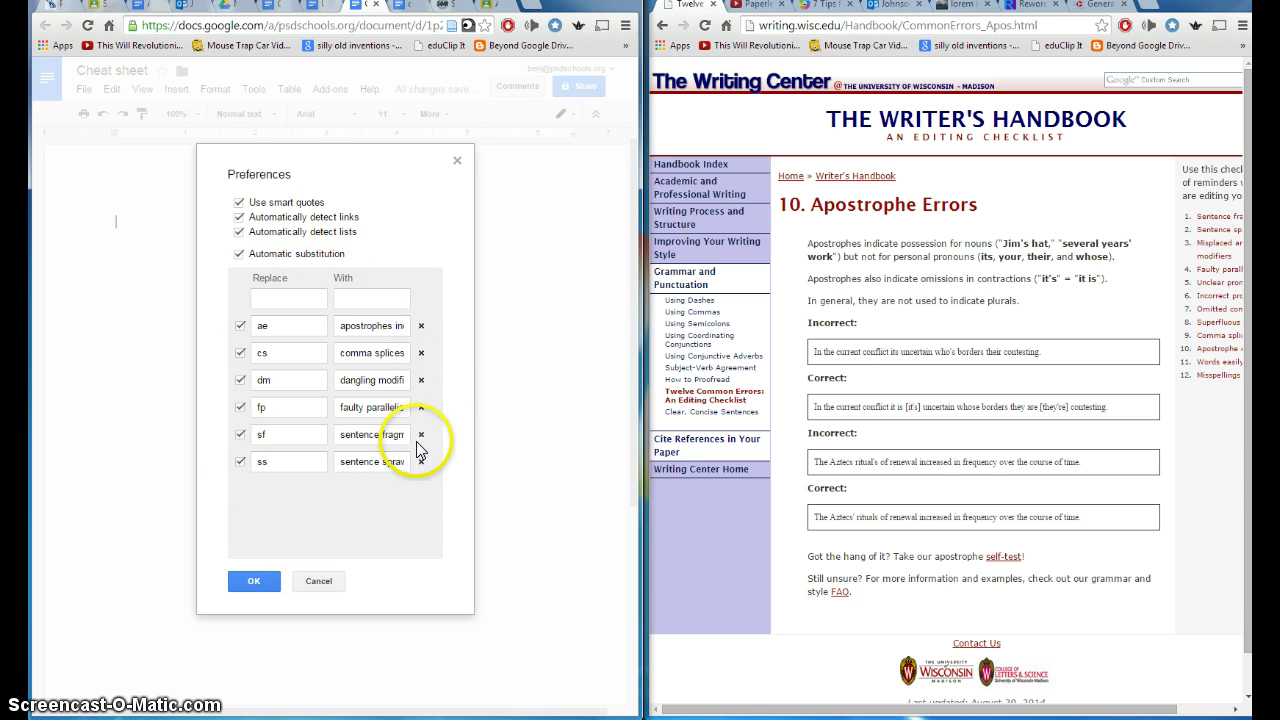
click(421, 327)
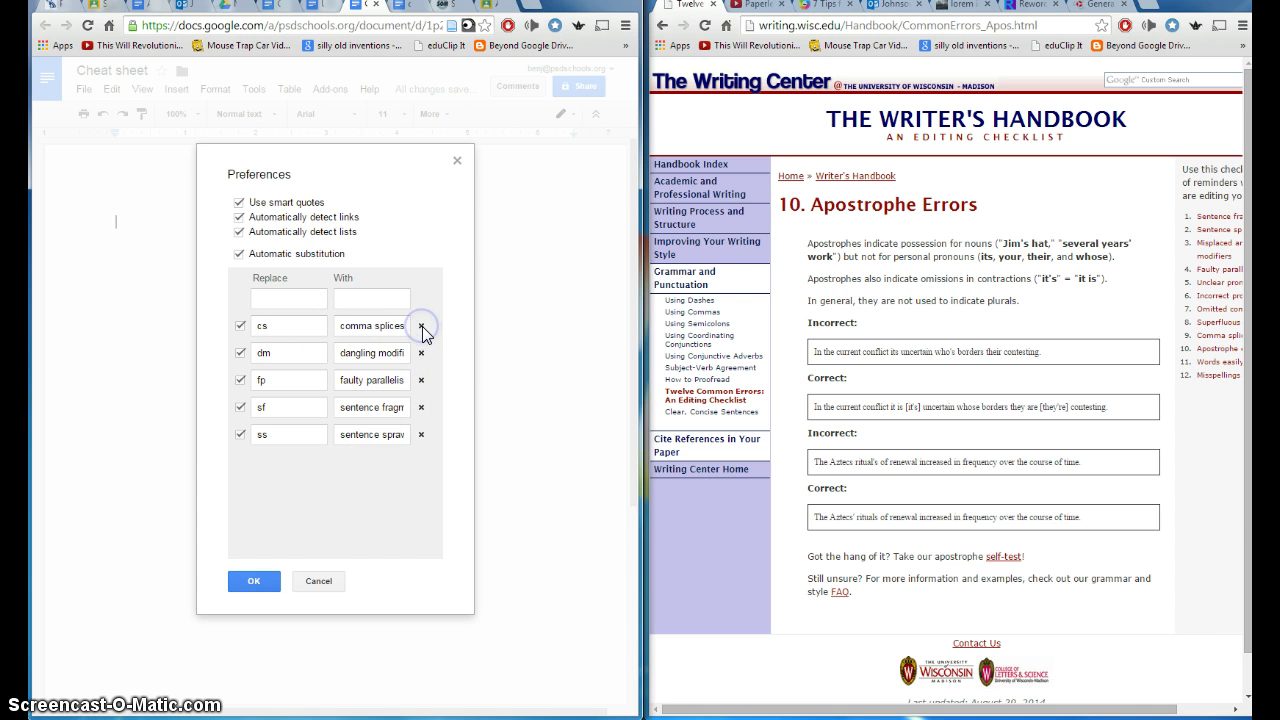
click(315, 296)
Add an 'ae' shortcut whose replacement is the handbook's three apostrophe paragraphs plus a period
text(ae)
click(362, 299)
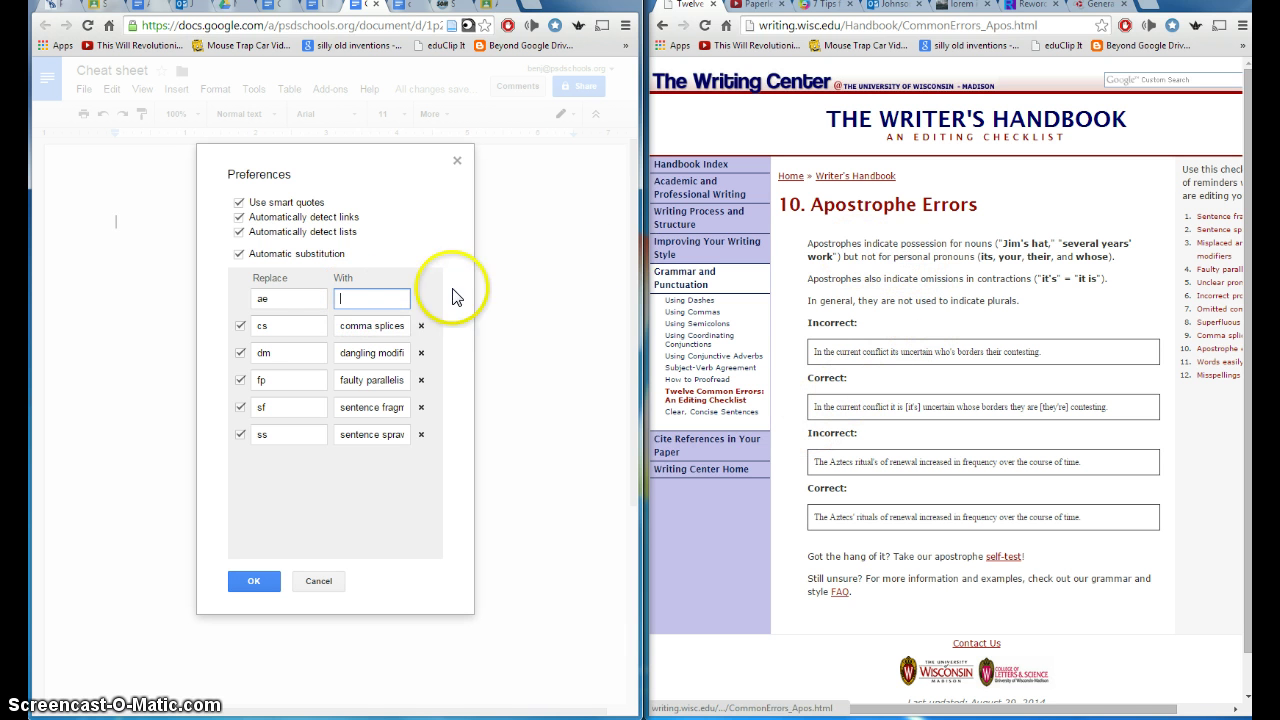
click(353, 299)
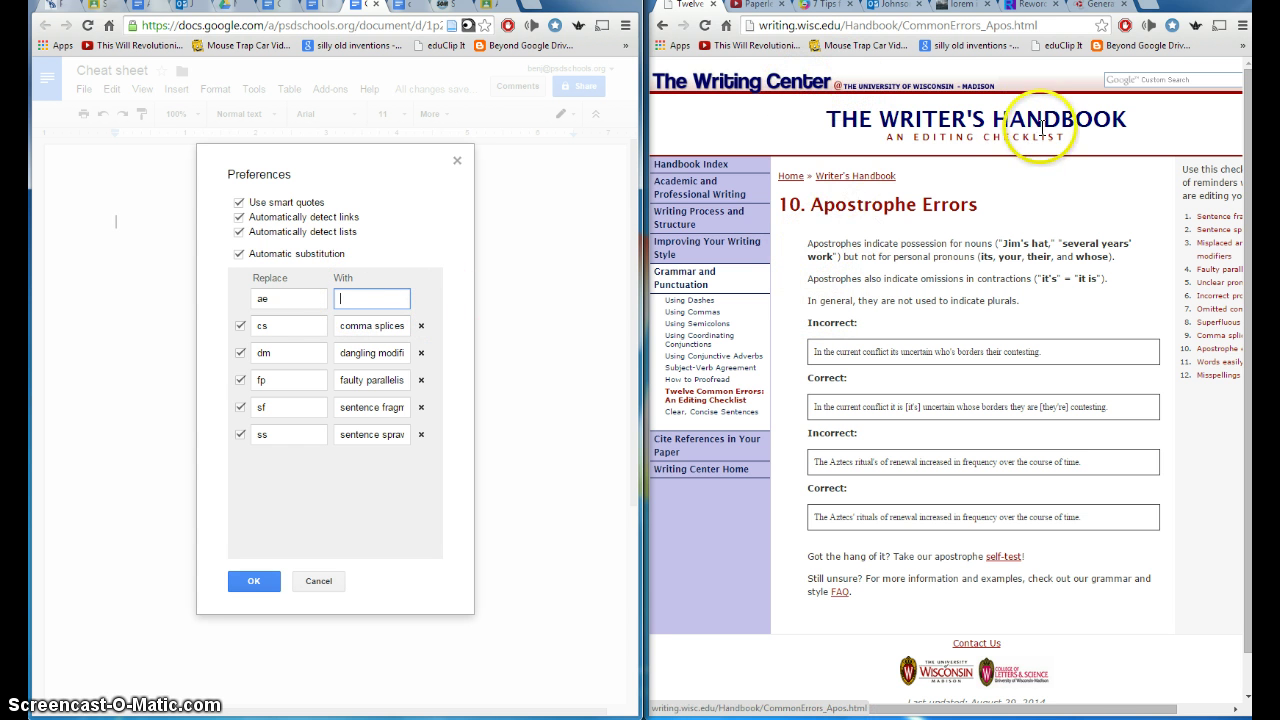
drag(808, 243, 1030, 304)
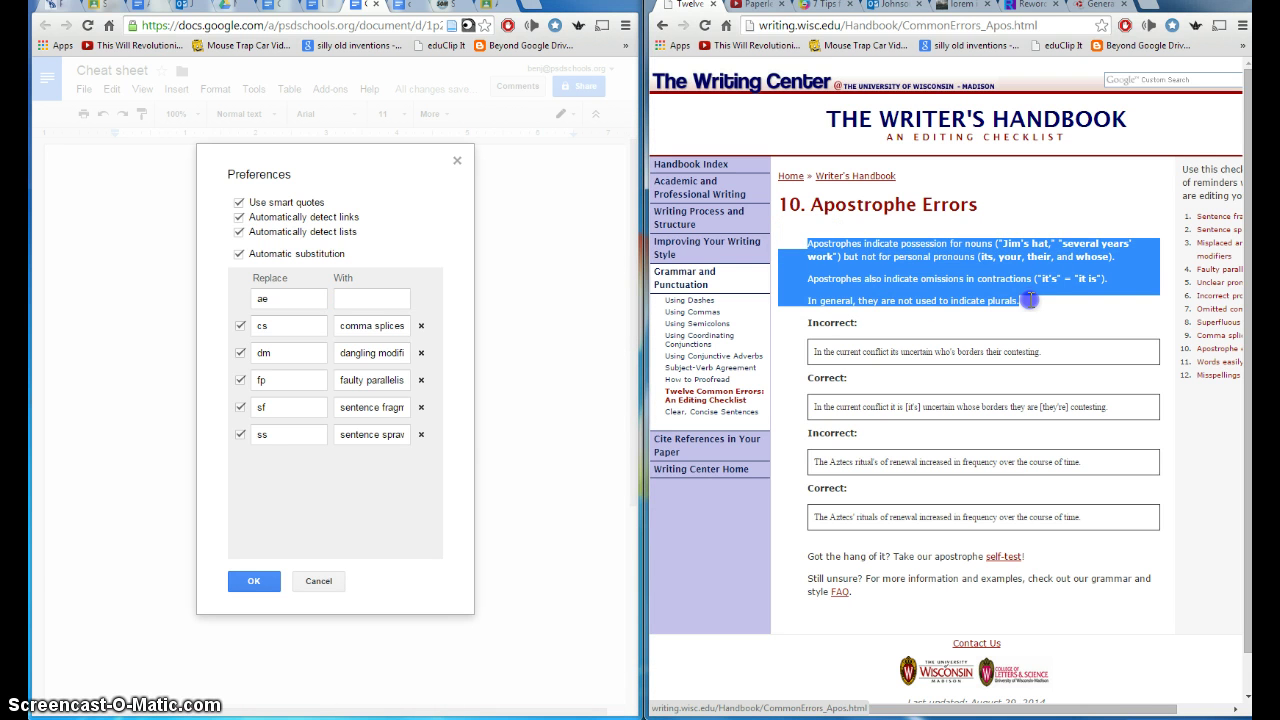
click(364, 301)
key(ctrl+v)
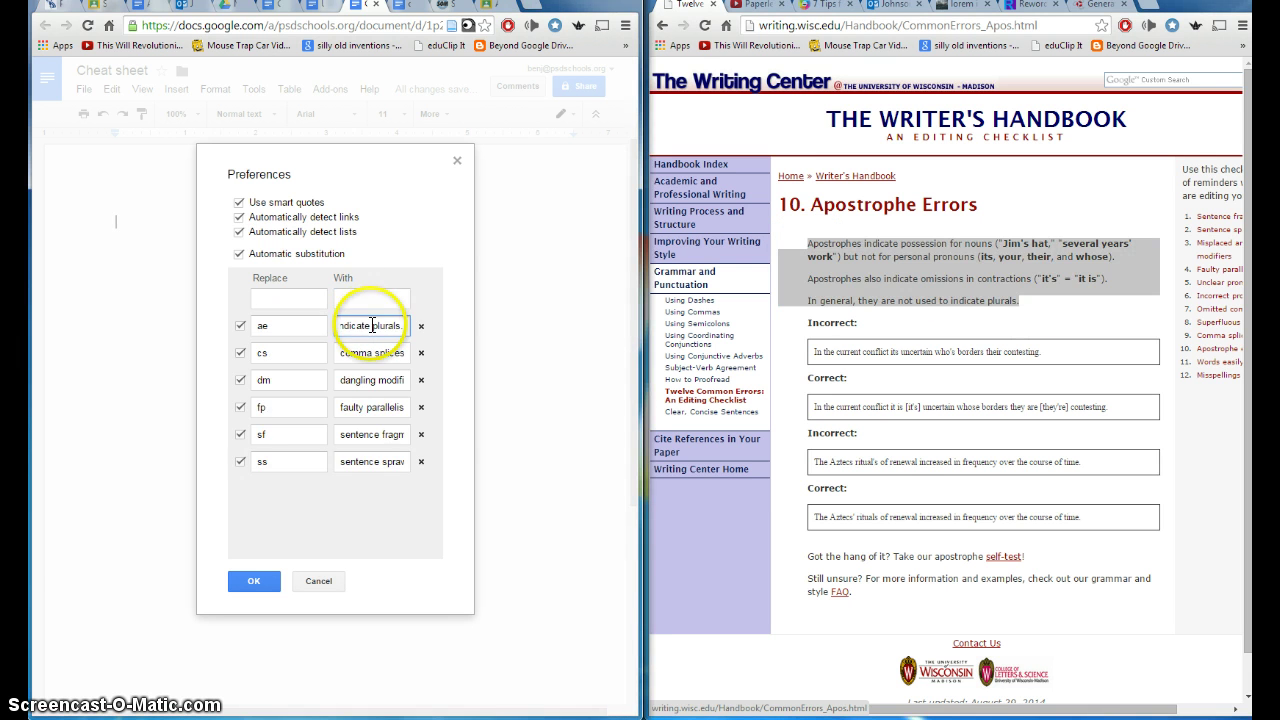
text(.)
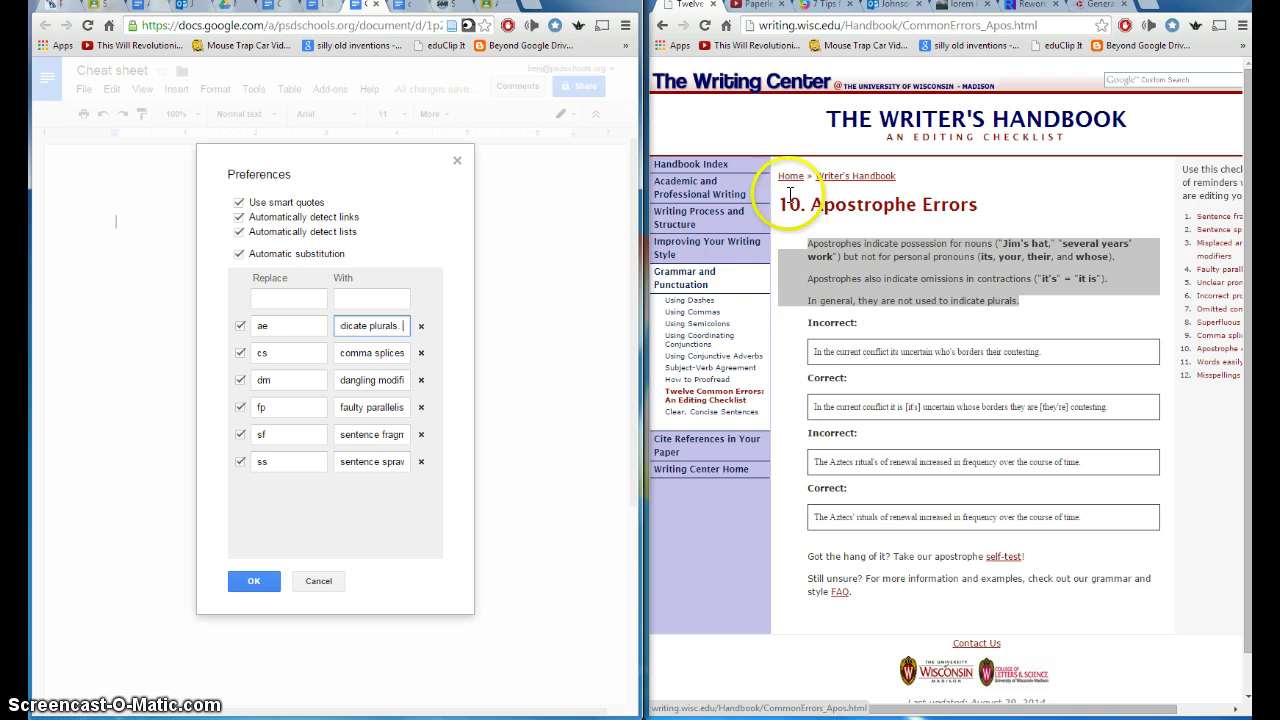
Open the handbook's Using Dashes page in the browser
click(300, 303)
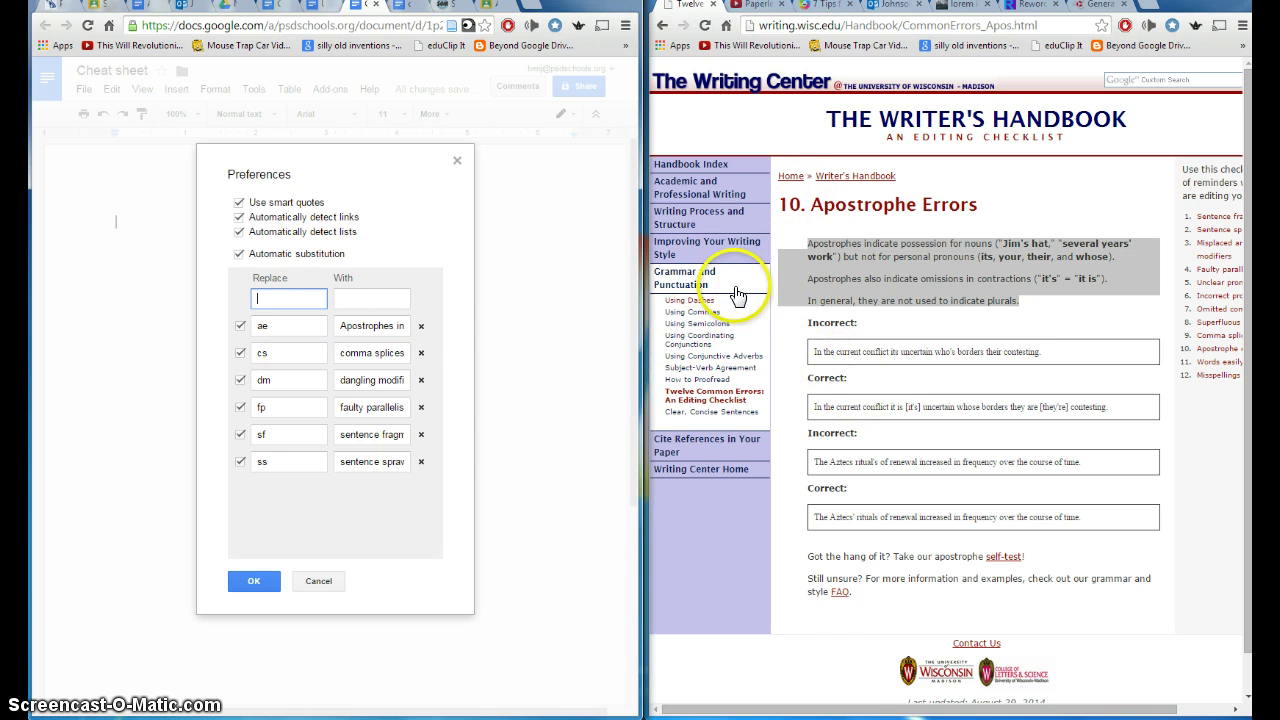
click(700, 398)
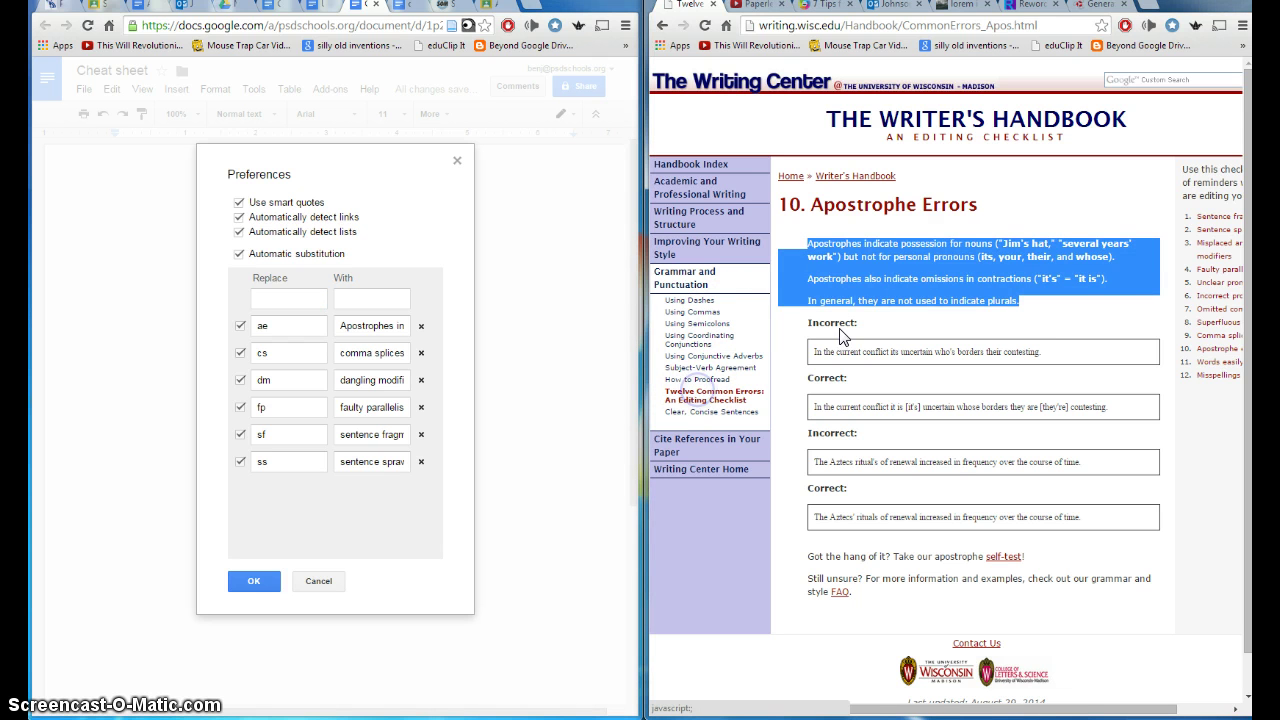
click(838, 318)
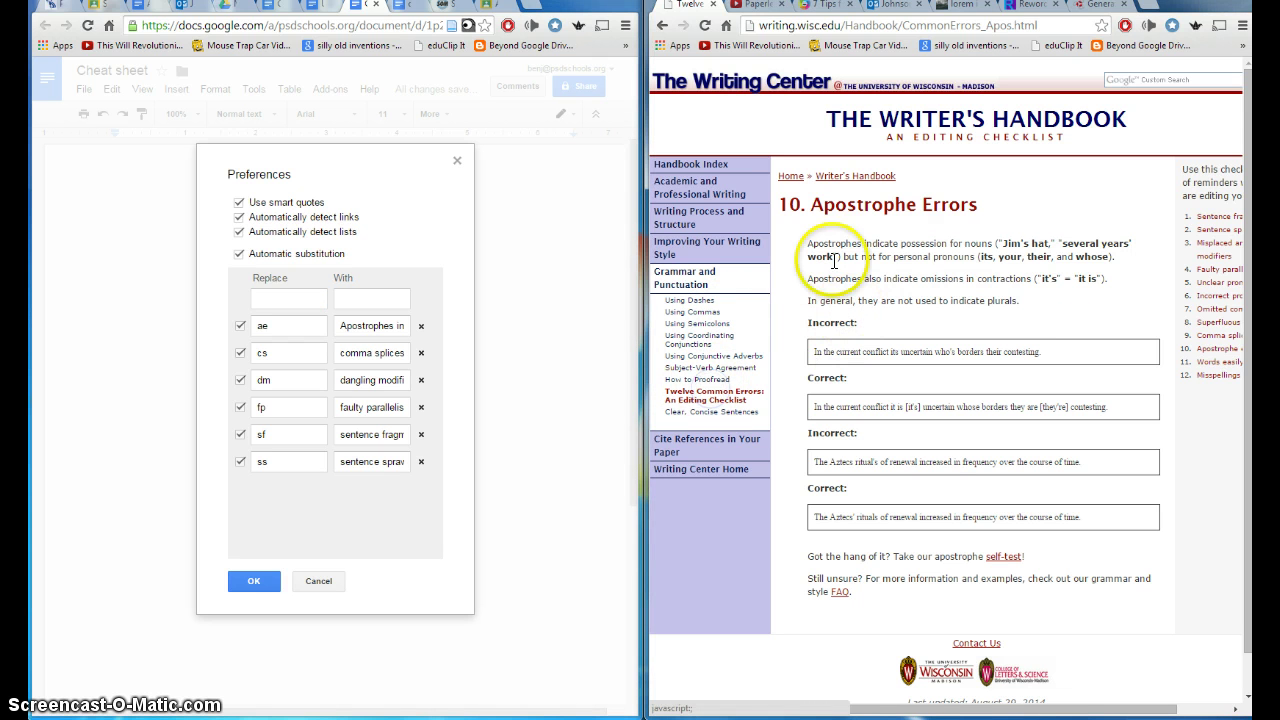
click(697, 302)
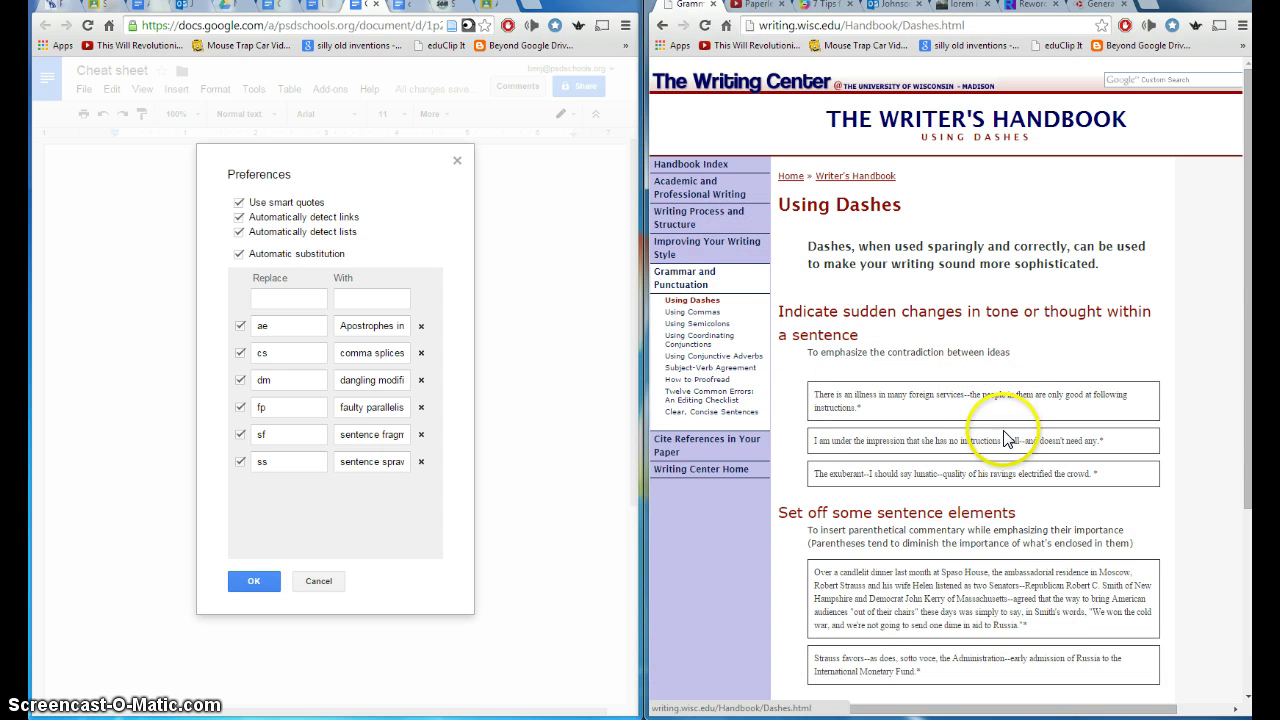
Add a 'da' shortcut expanding to 'Using Dashes error' followed by the Dashes page URL
click(291, 302)
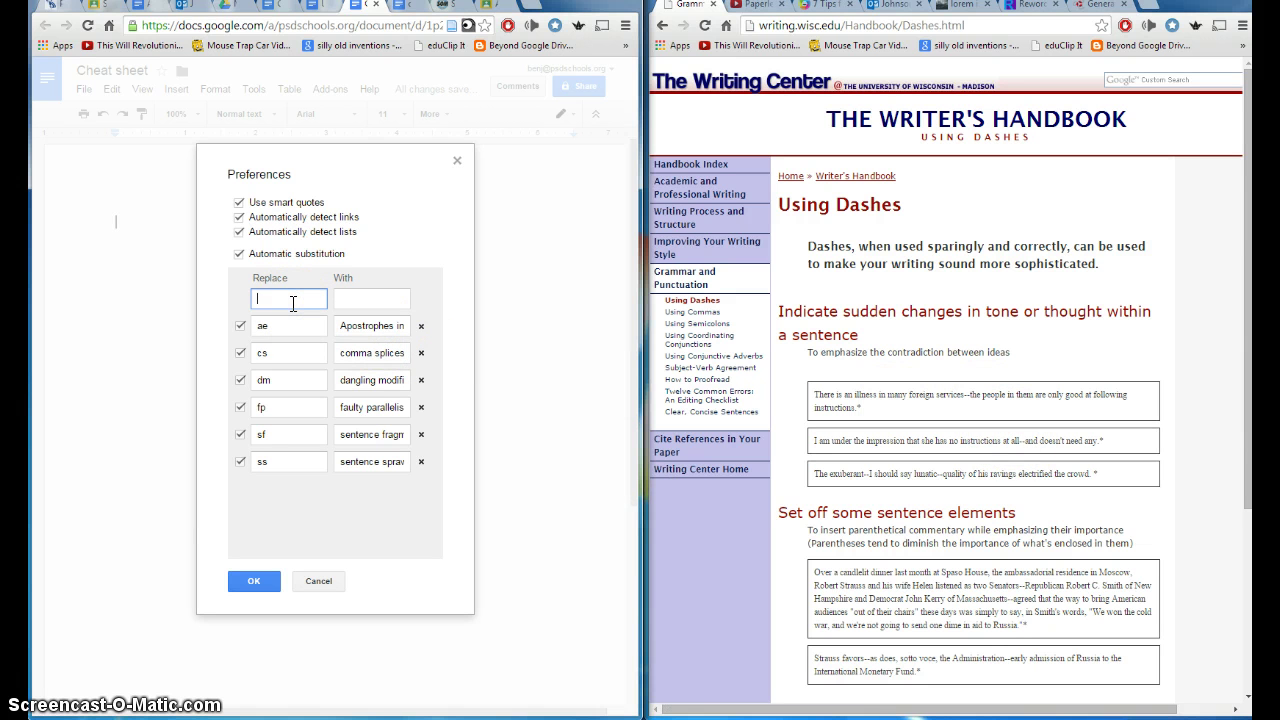
text(da)
click(350, 298)
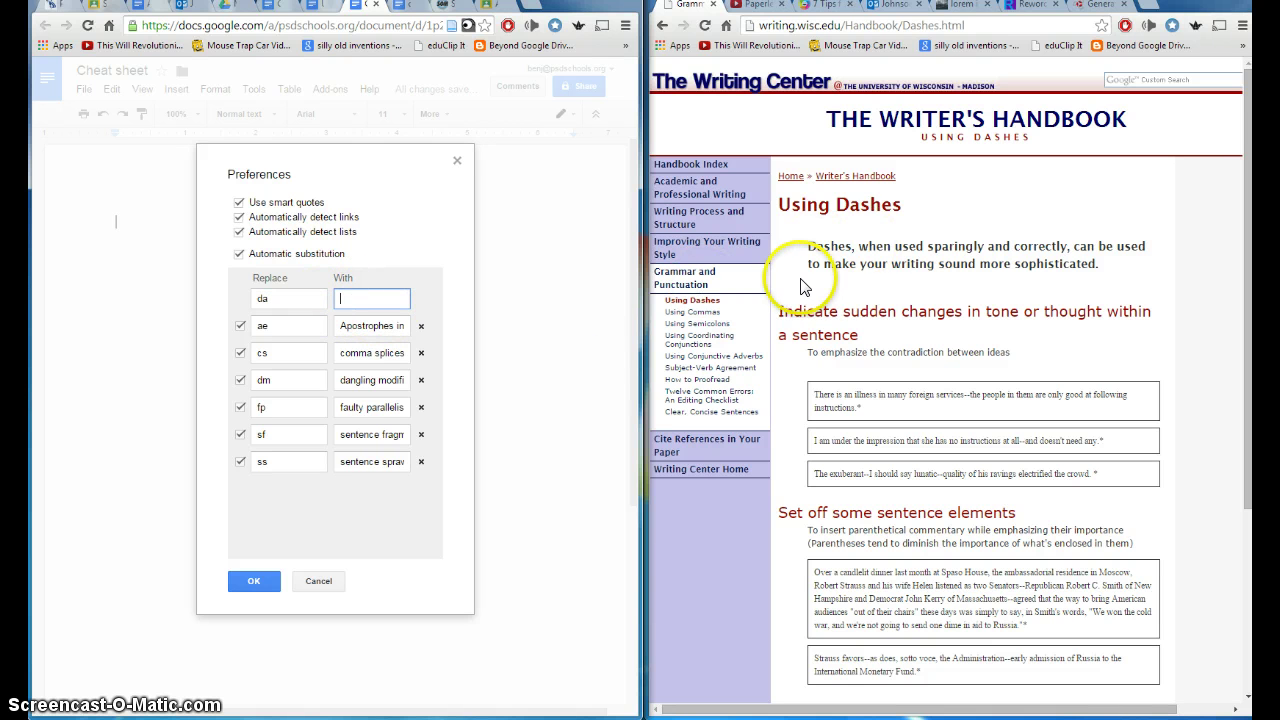
text(Using)
text( Dash)
text(es error)
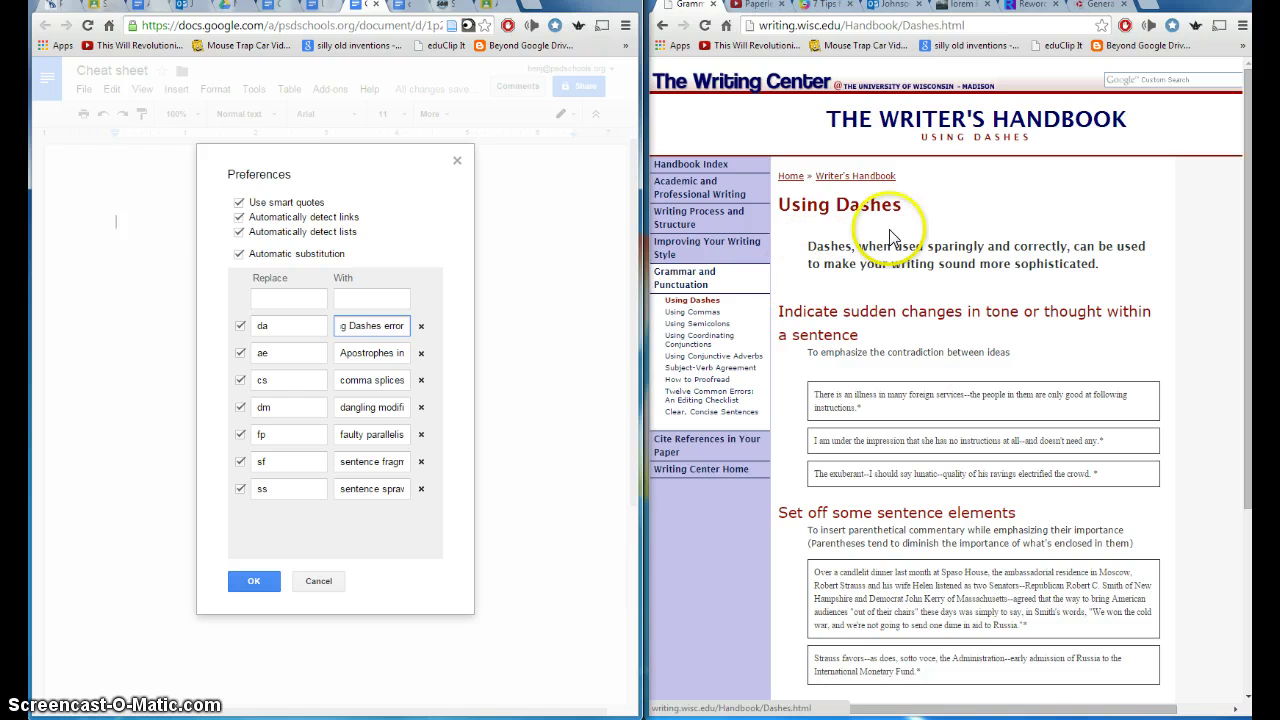
click(946, 215)
click(965, 27)
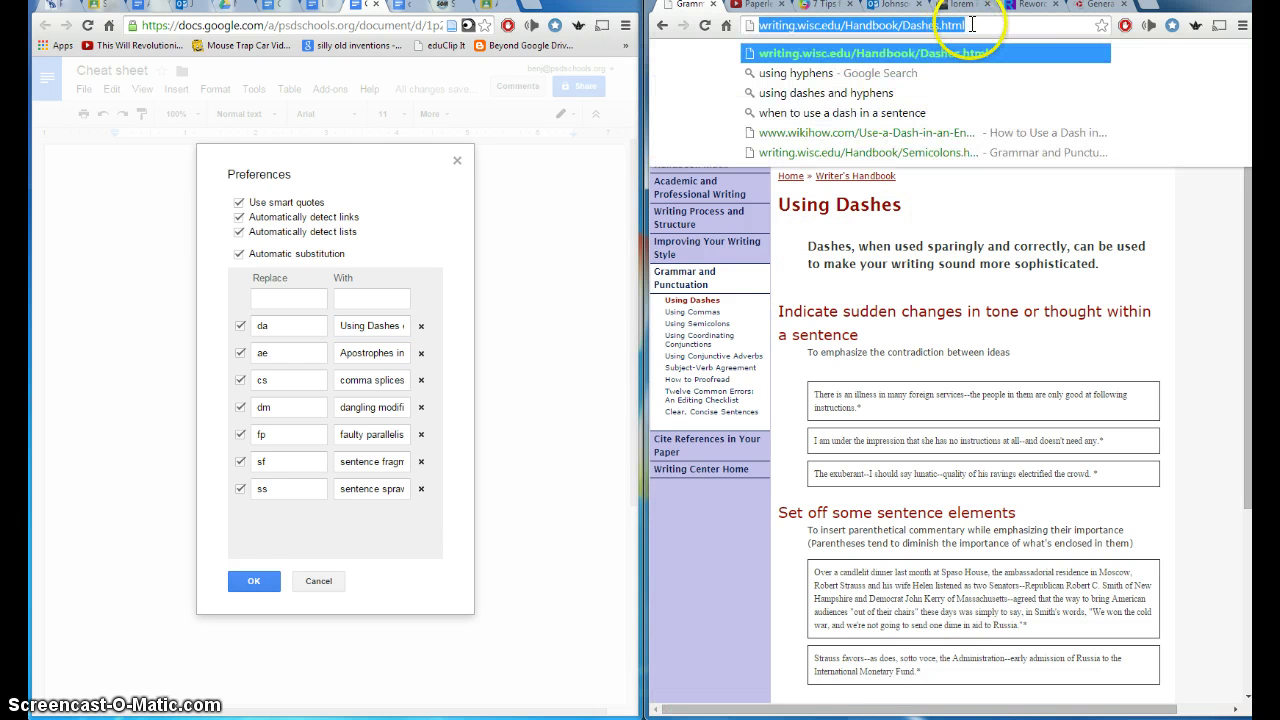
click(397, 330)
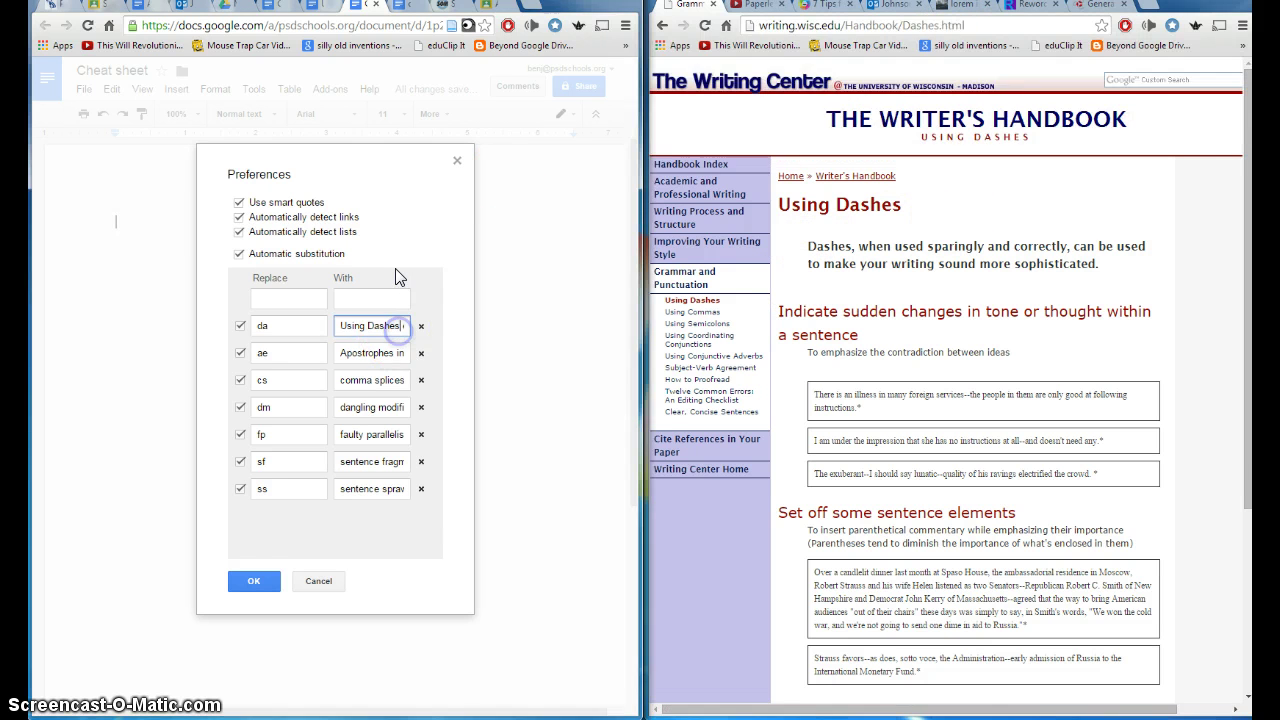
key(Right)
key(Right)
key(Right)
key(Right)
key(Right)
key(Right)
key(ctrl+v)
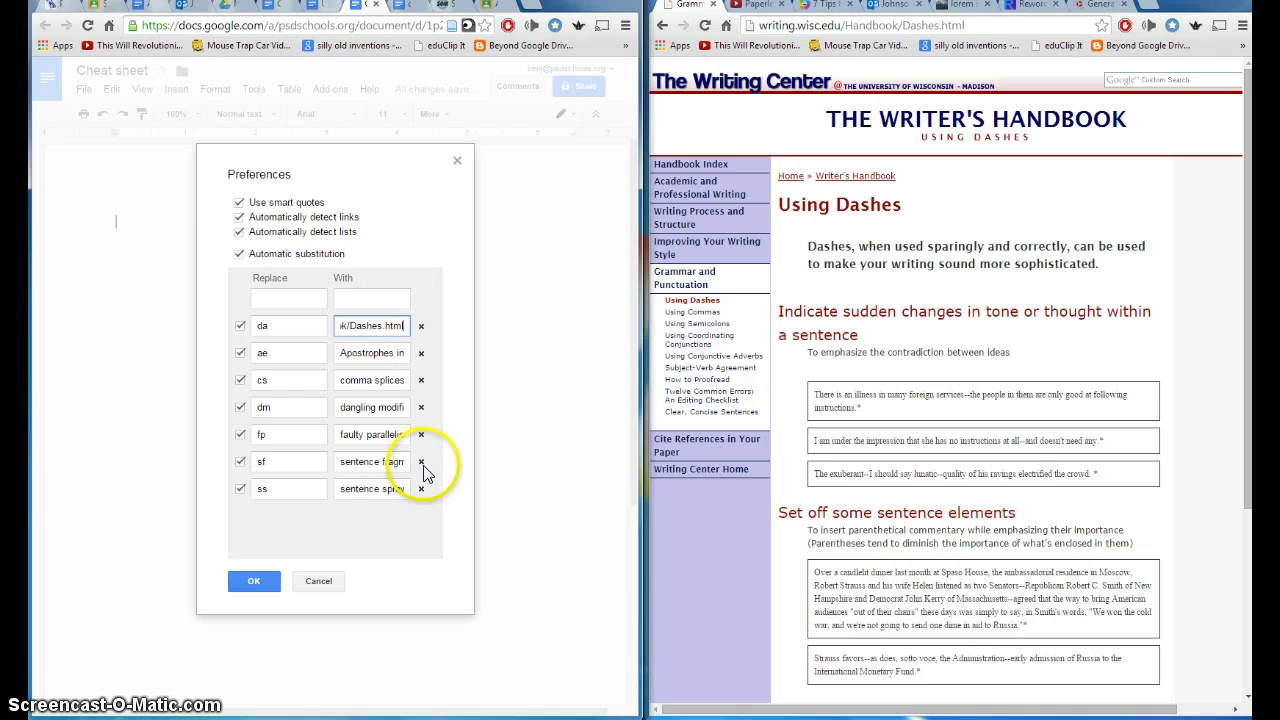
click(434, 540)
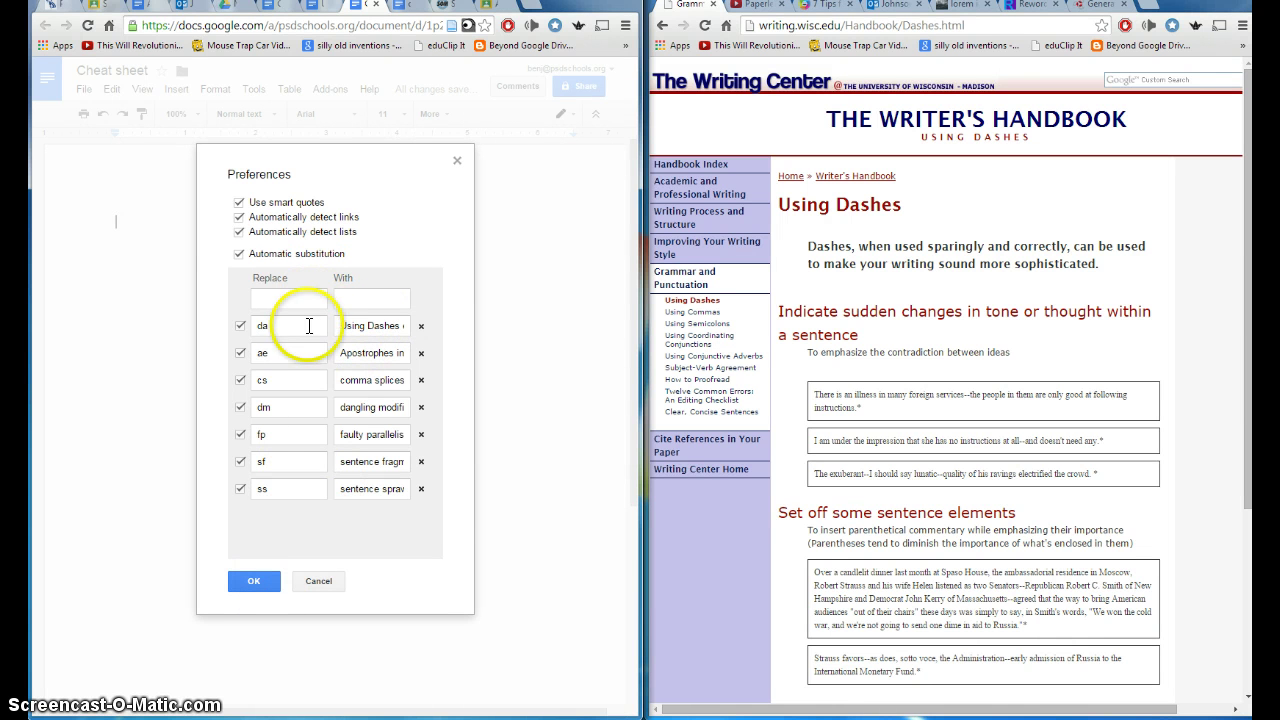
Confirm the preferences with OK and type 'you're' in the document body
click(253, 582)
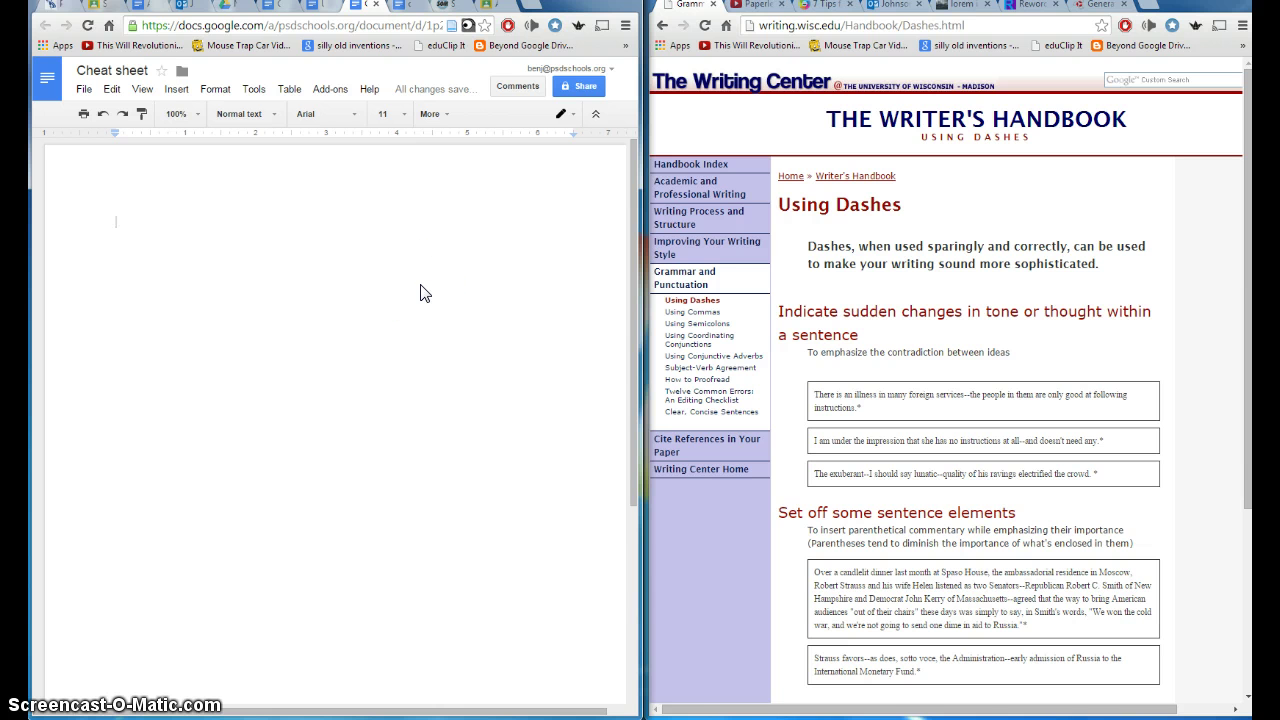
text(you're)
Maximize the window, set the editing mode to Suggesting, and place the cursor after 'you're'
double_click(605, 18)
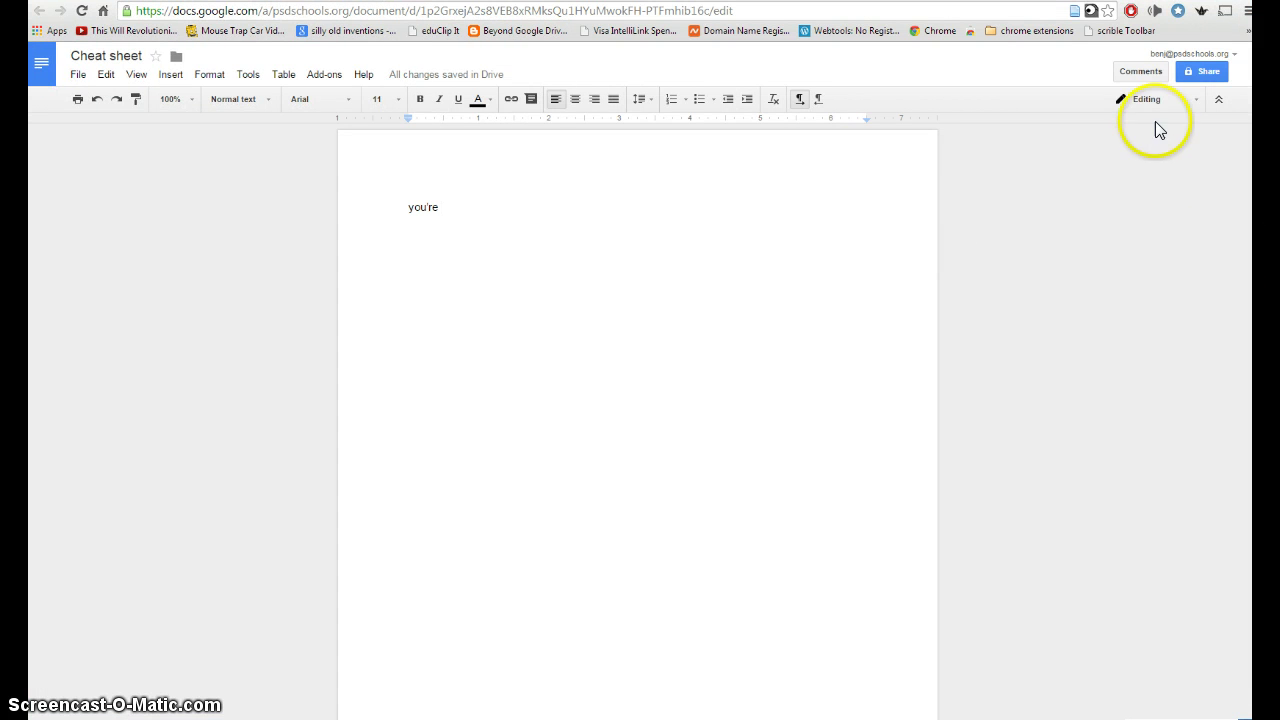
click(1192, 106)
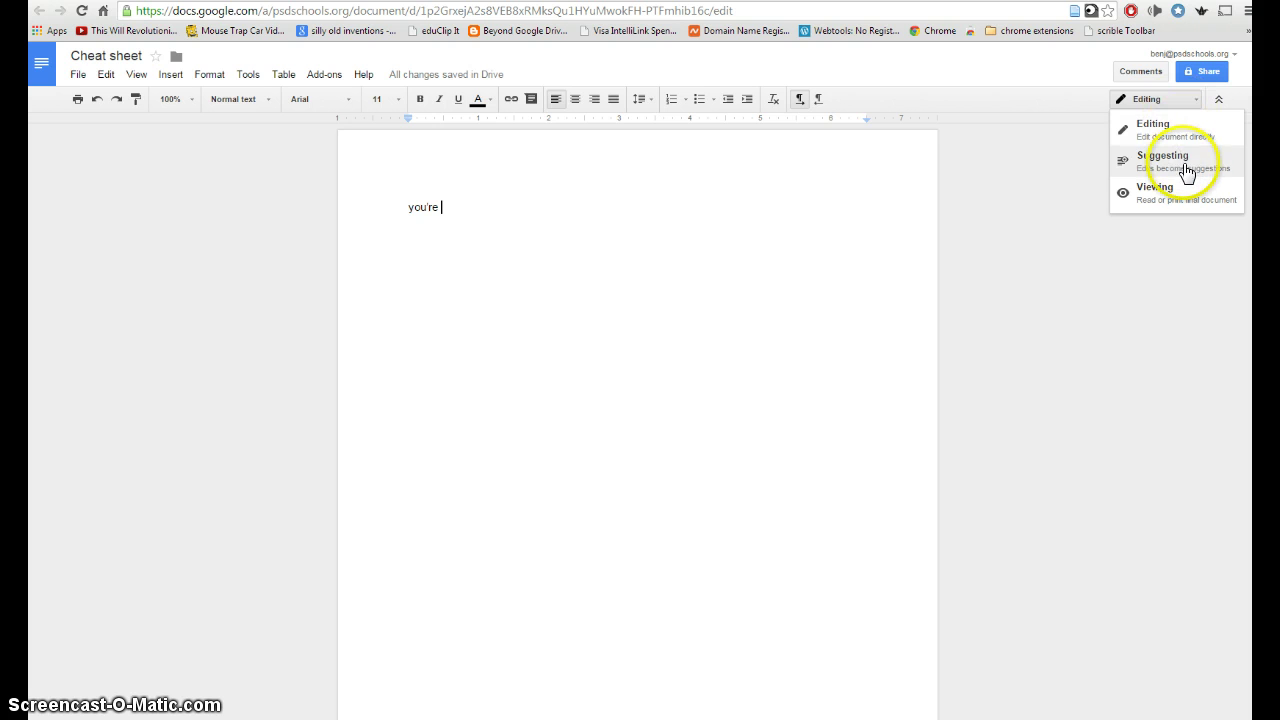
click(1061, 221)
click(1192, 103)
click(1194, 164)
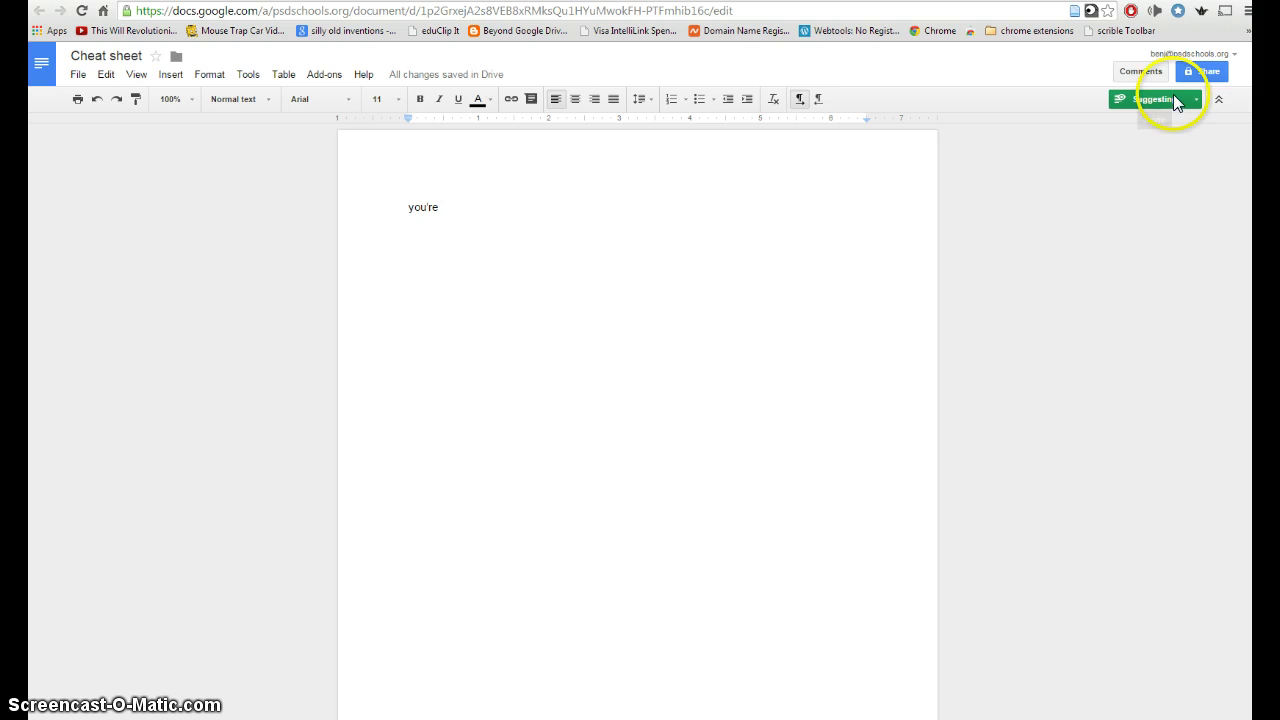
click(909, 194)
Expand the 'ae' shortcut after 'you're' into the apostrophes explanation
text(ae)
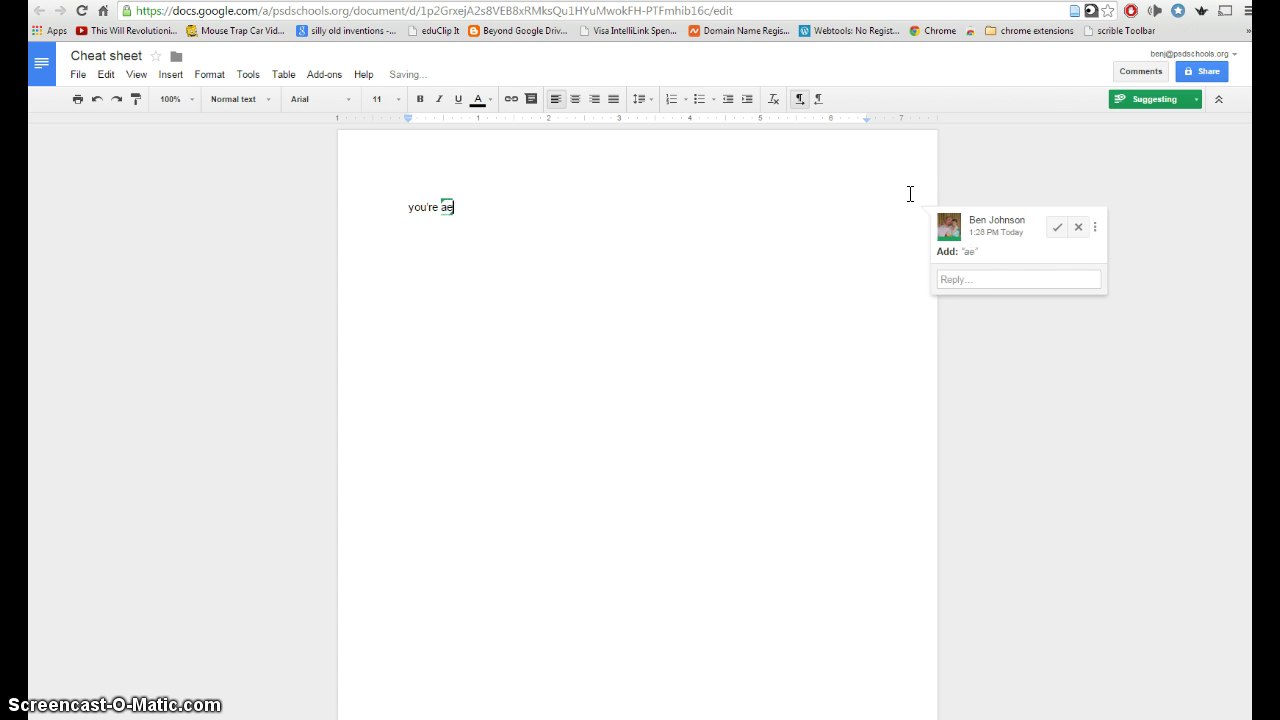
text(apostrophes indicate possession for nouns ("jim's hat," "several years' work") but not for personal pronouns (its, your, their, and whose).  apostrophes also indicate omissions in contractions ("it's" = "it is").  in general, they are not used to indicate plurals.)
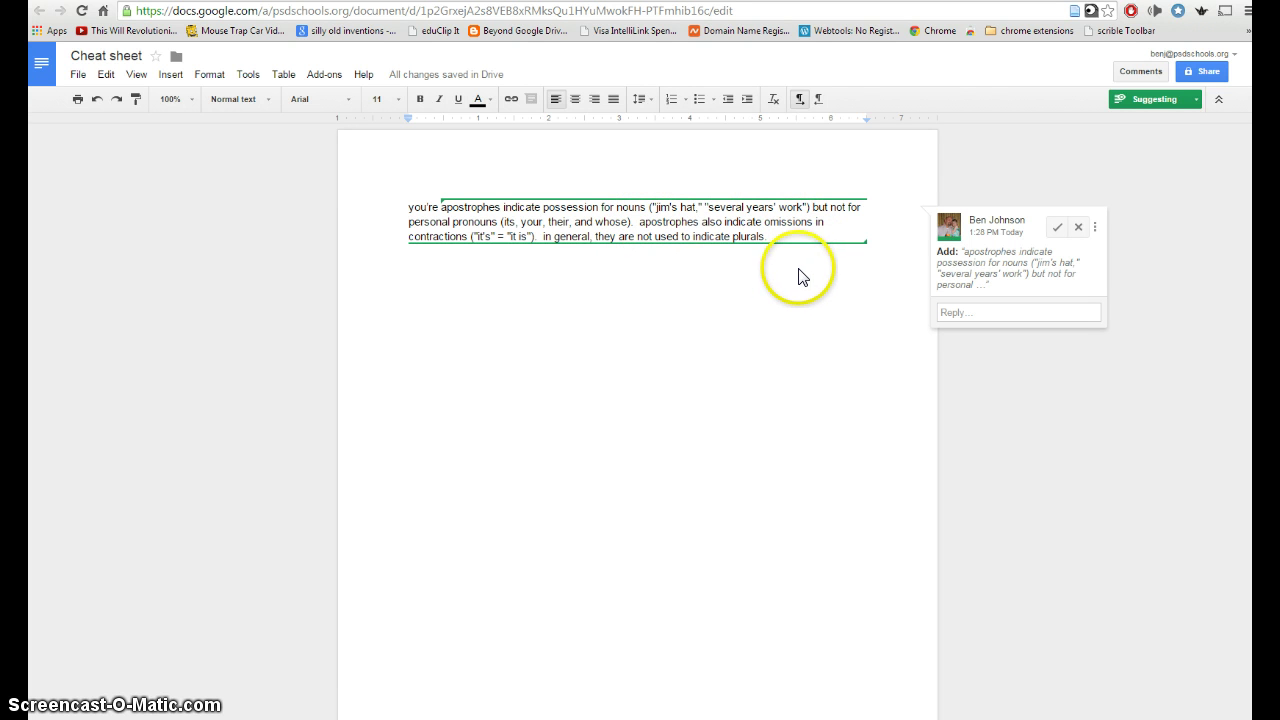
key(Return)
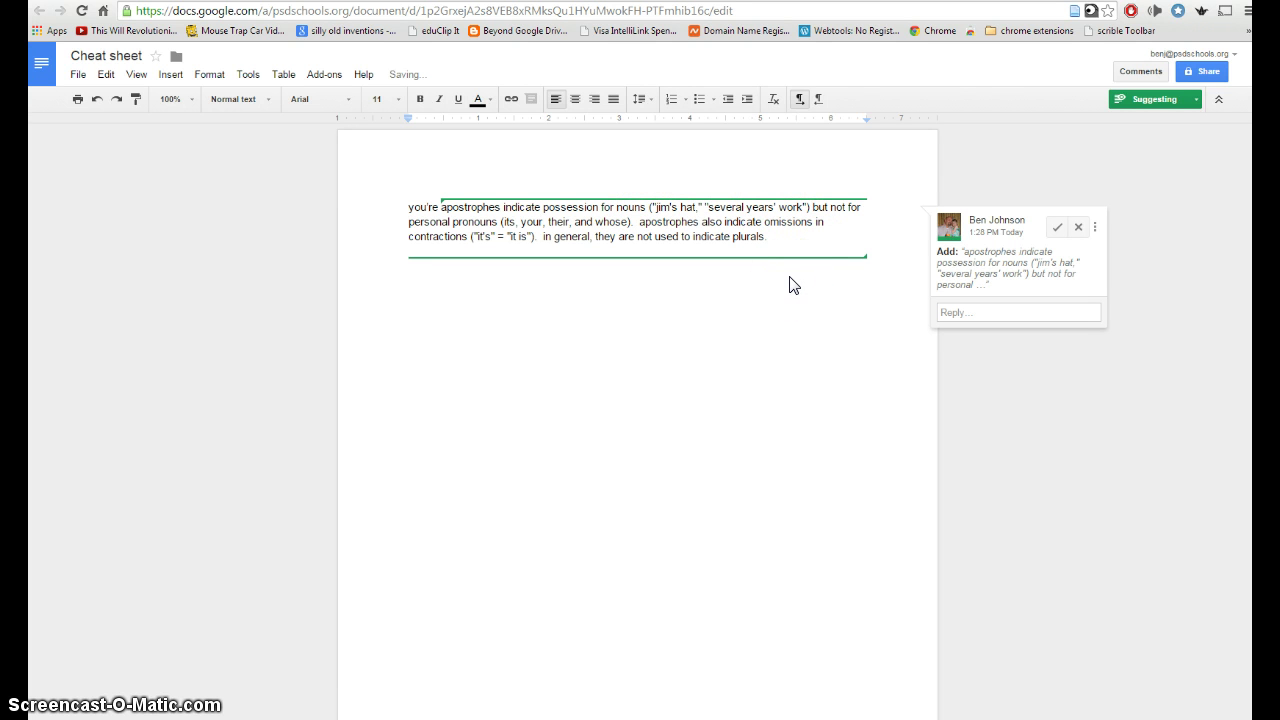
key(BackSpace)
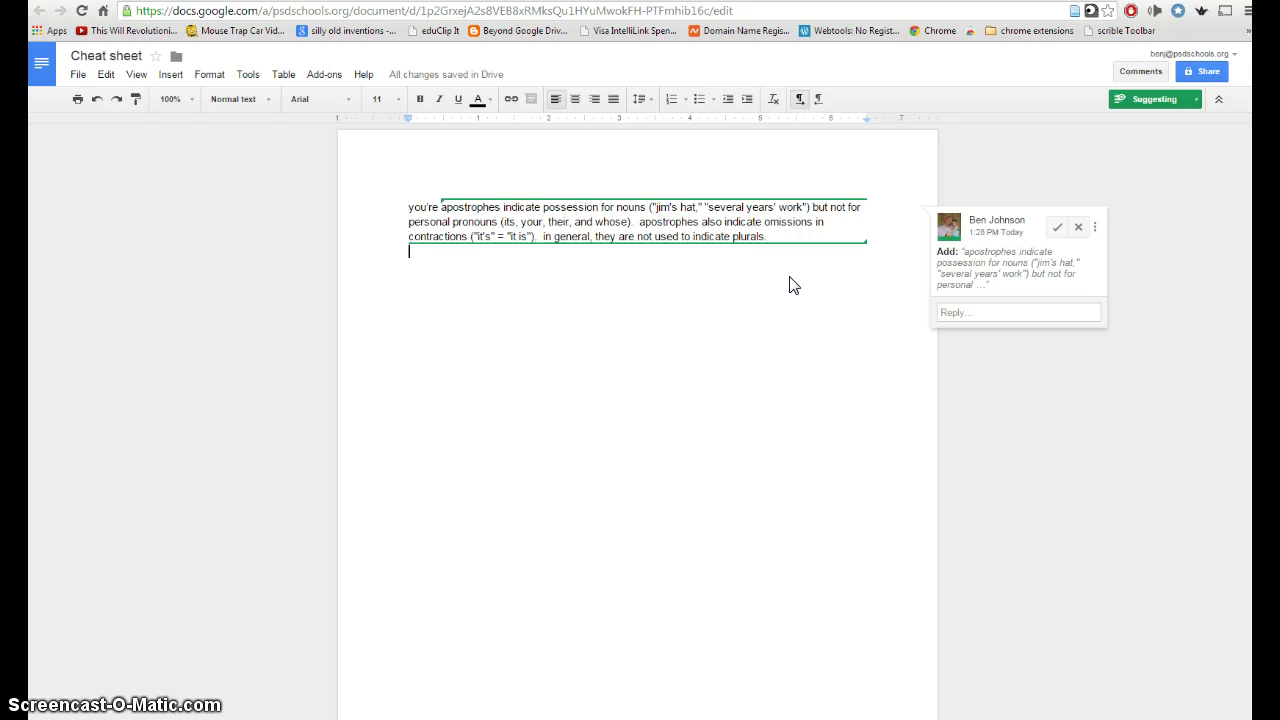
Add a 'basket-ball' line expanded with the 'da' dashes error note and link
key(Return)
key(Return)
text(basket-ball g)
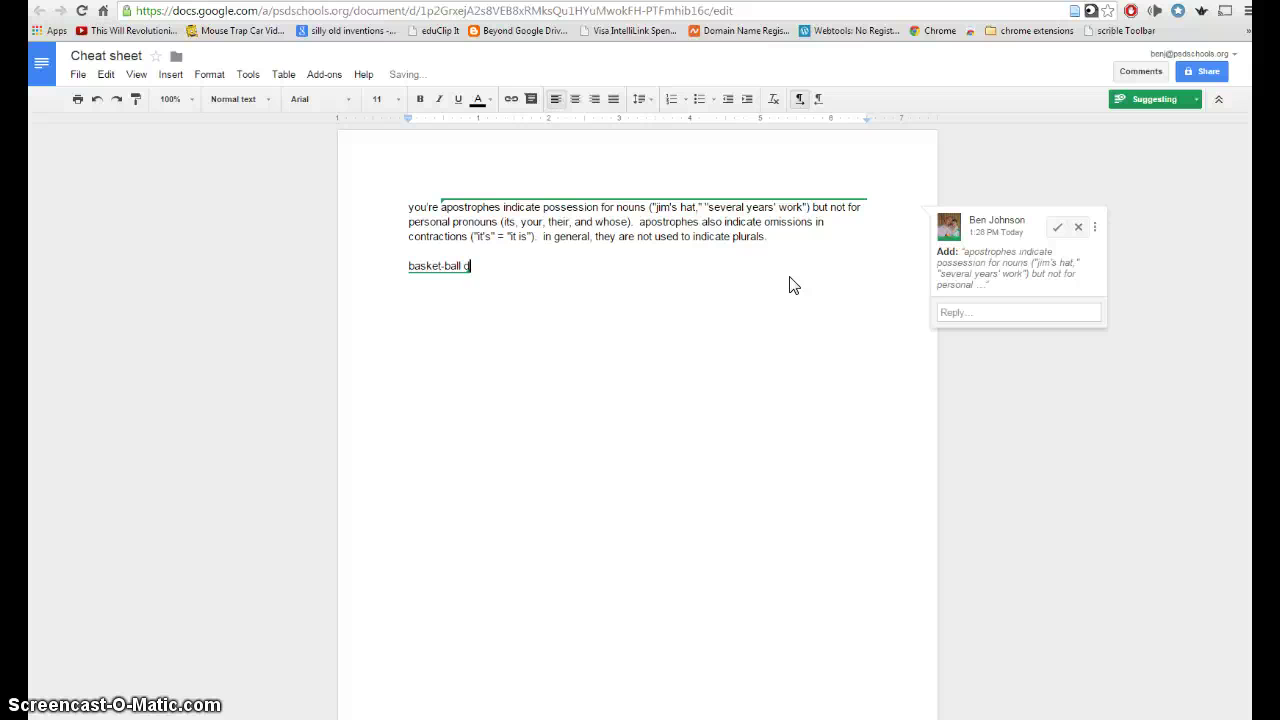
text(using dashes error http://writing.wisc.edu/handbook/dashes.html)
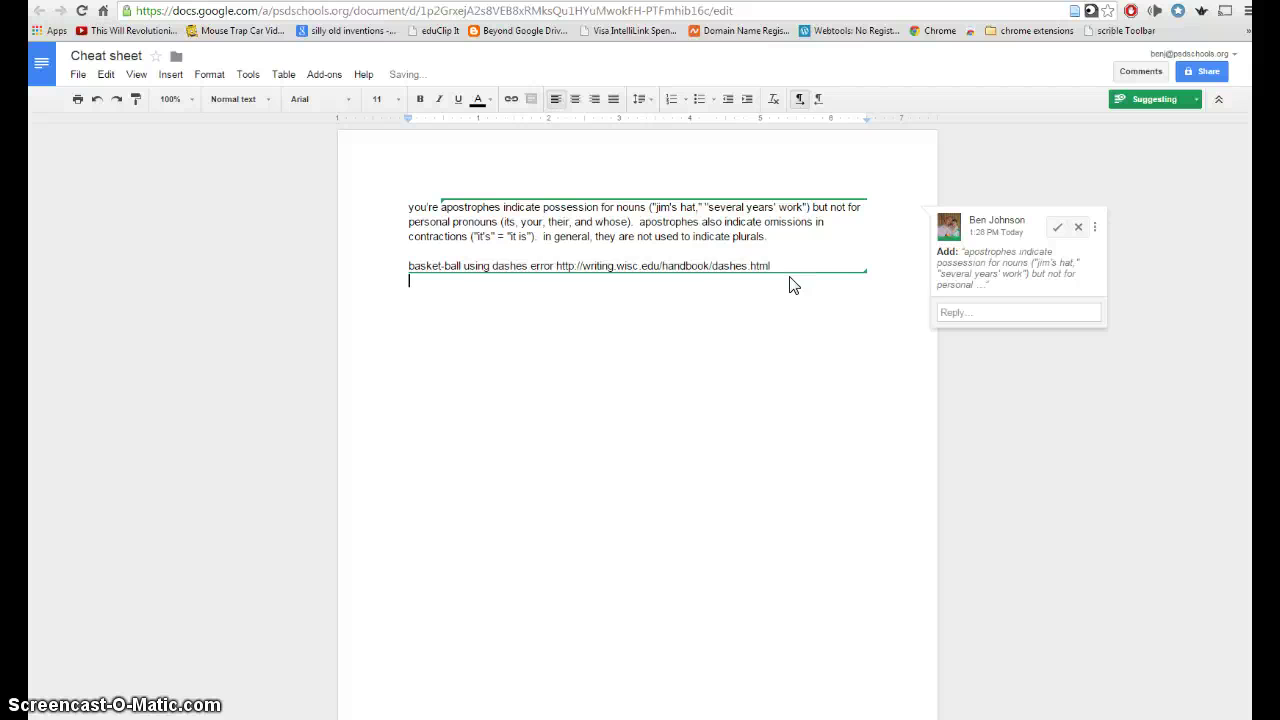
click(823, 266)
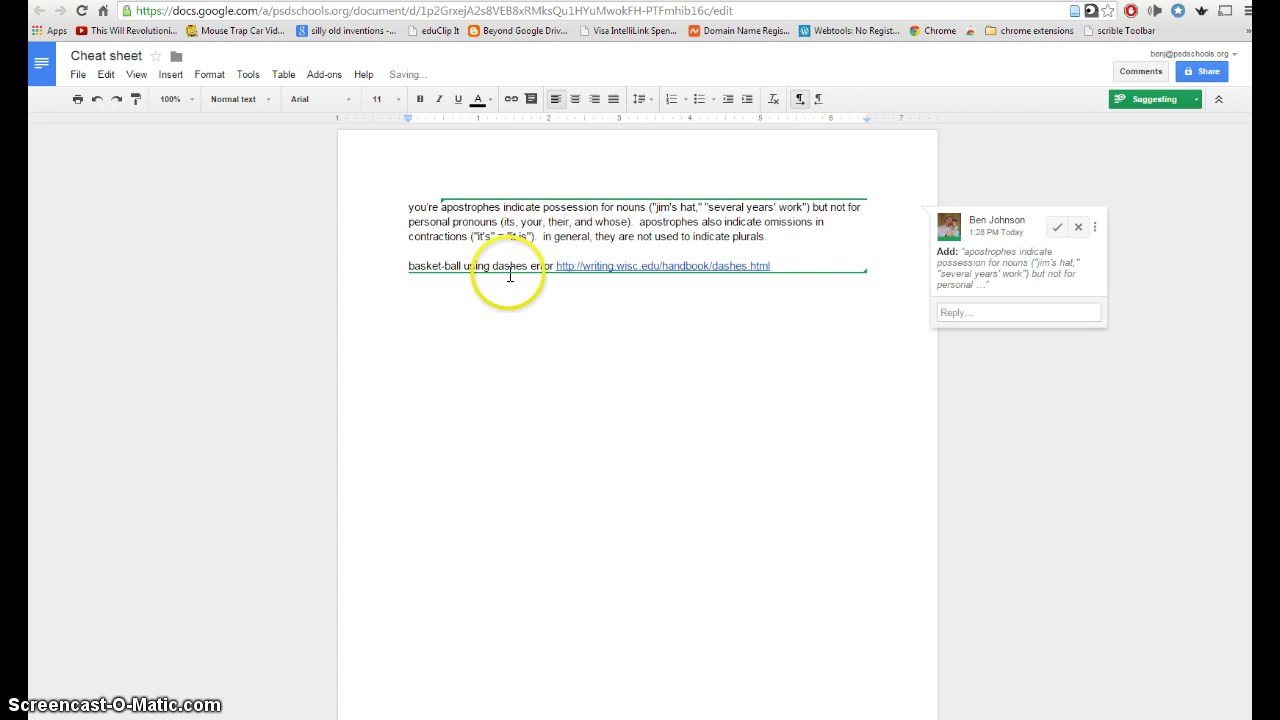
click(791, 313)
key(Return)
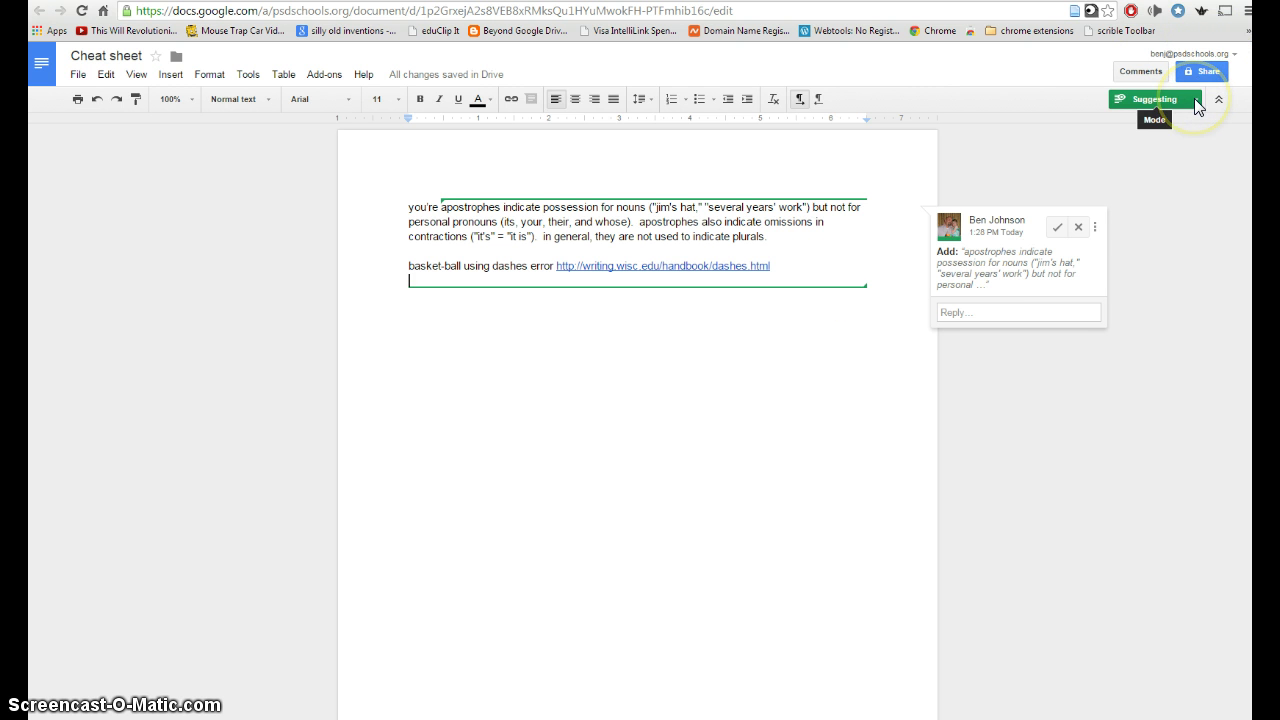
Select all the suggested text back to 'you're' and suggest deleting it
click(883, 283)
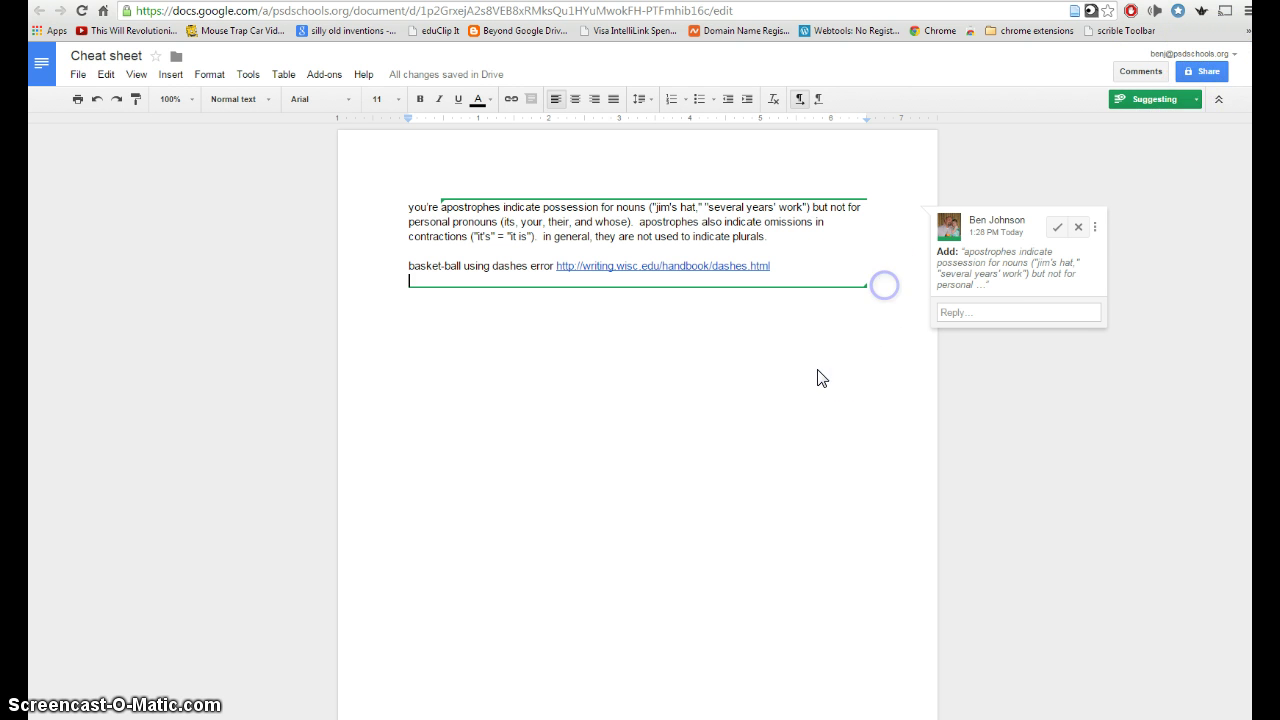
drag(780, 258, 425, 186)
key(BackSpace)
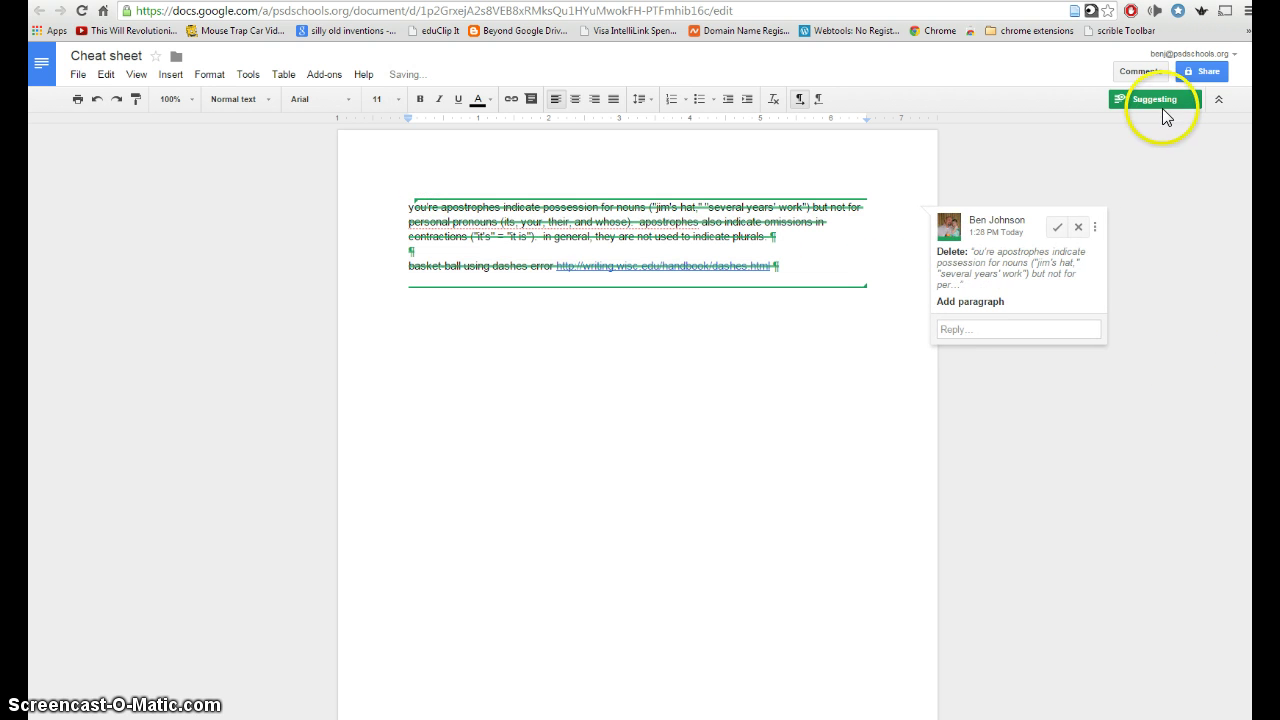
Switch to Editing mode, accept the deletion, and remove the leftover 'y'
click(1196, 99)
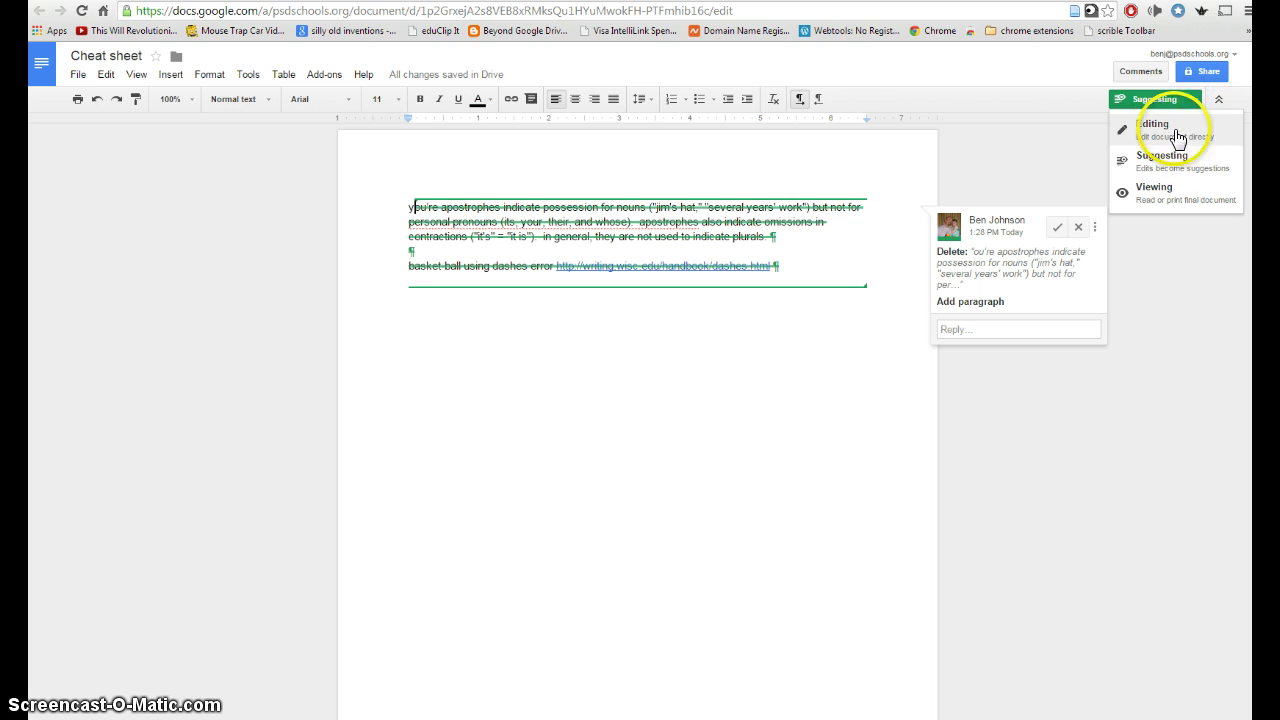
click(1174, 125)
drag(866, 287, 541, 157)
click(1064, 229)
text(y)
click(484, 197)
key(BackSpace)
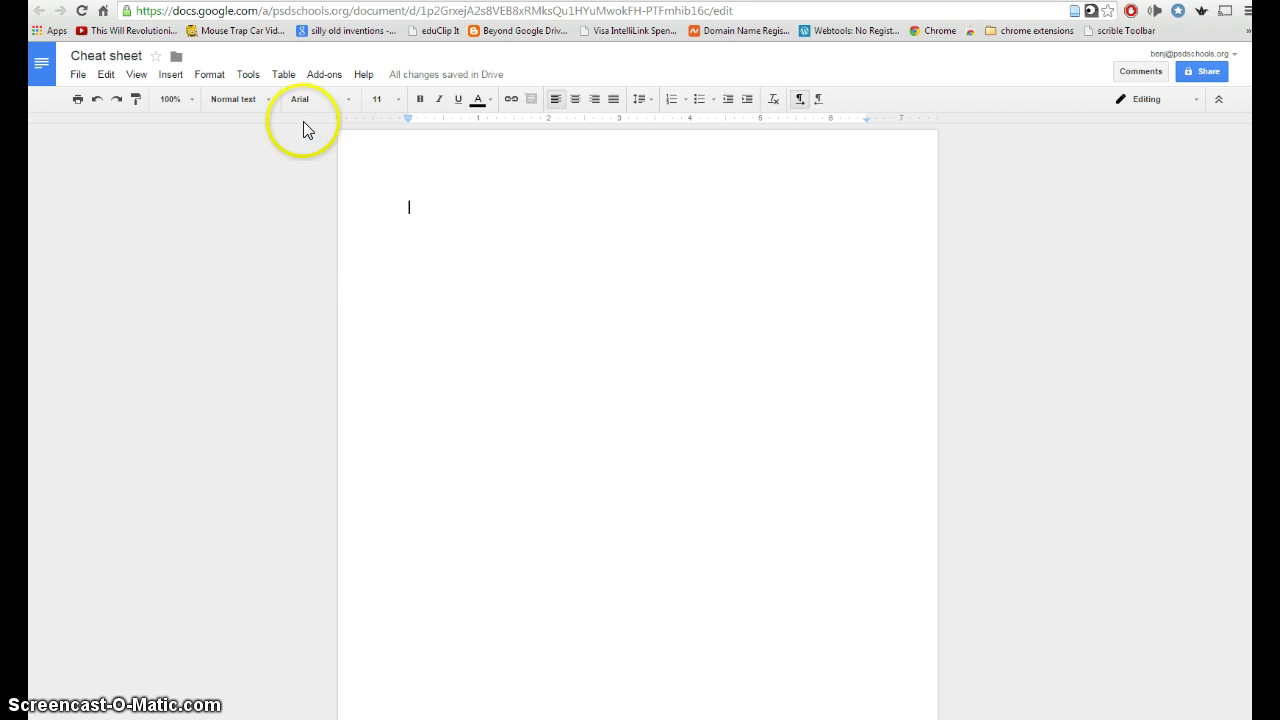
Reopen Preferences listing the seven substitutions ae, cs, da, dm, fp, sf and ss
click(248, 74)
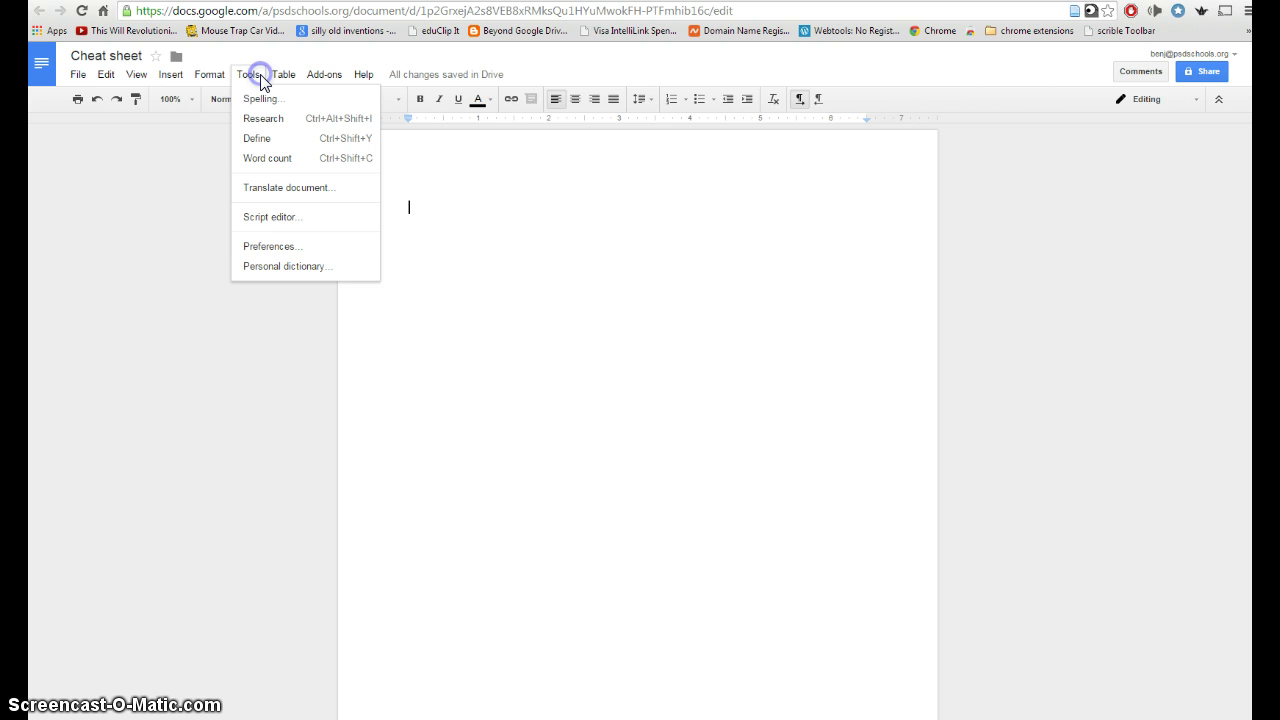
click(300, 248)
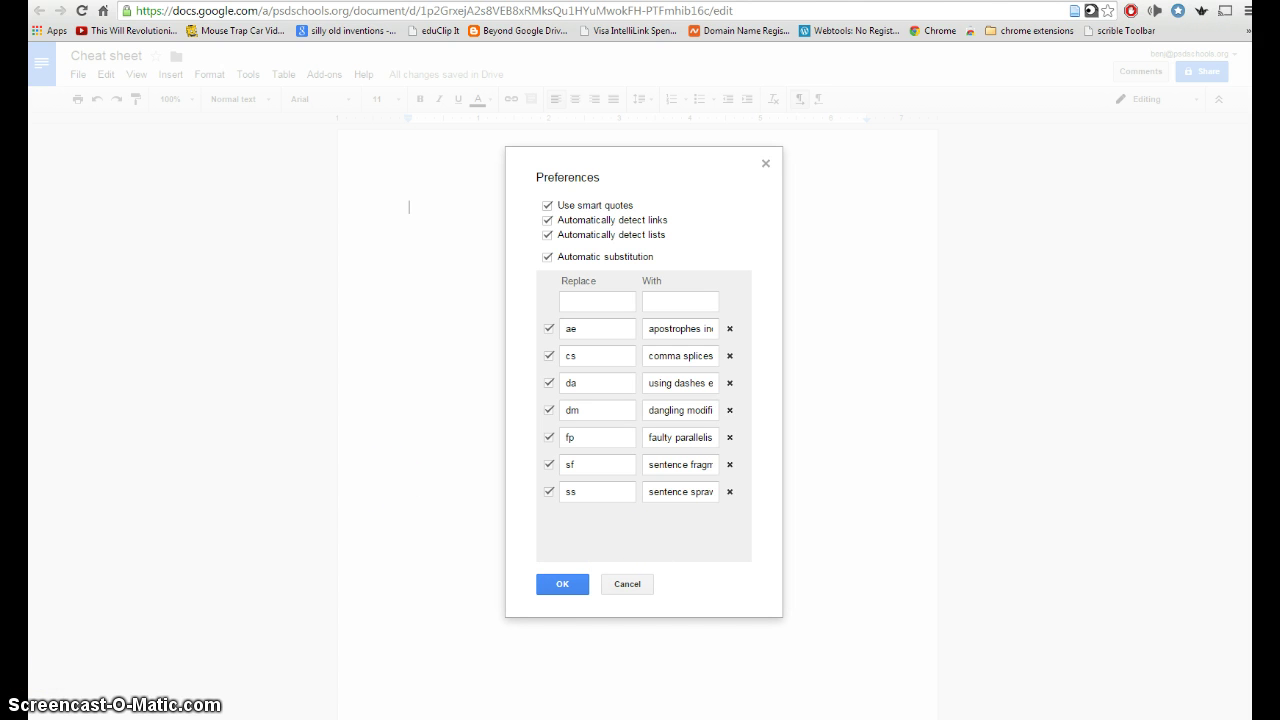
key(super)
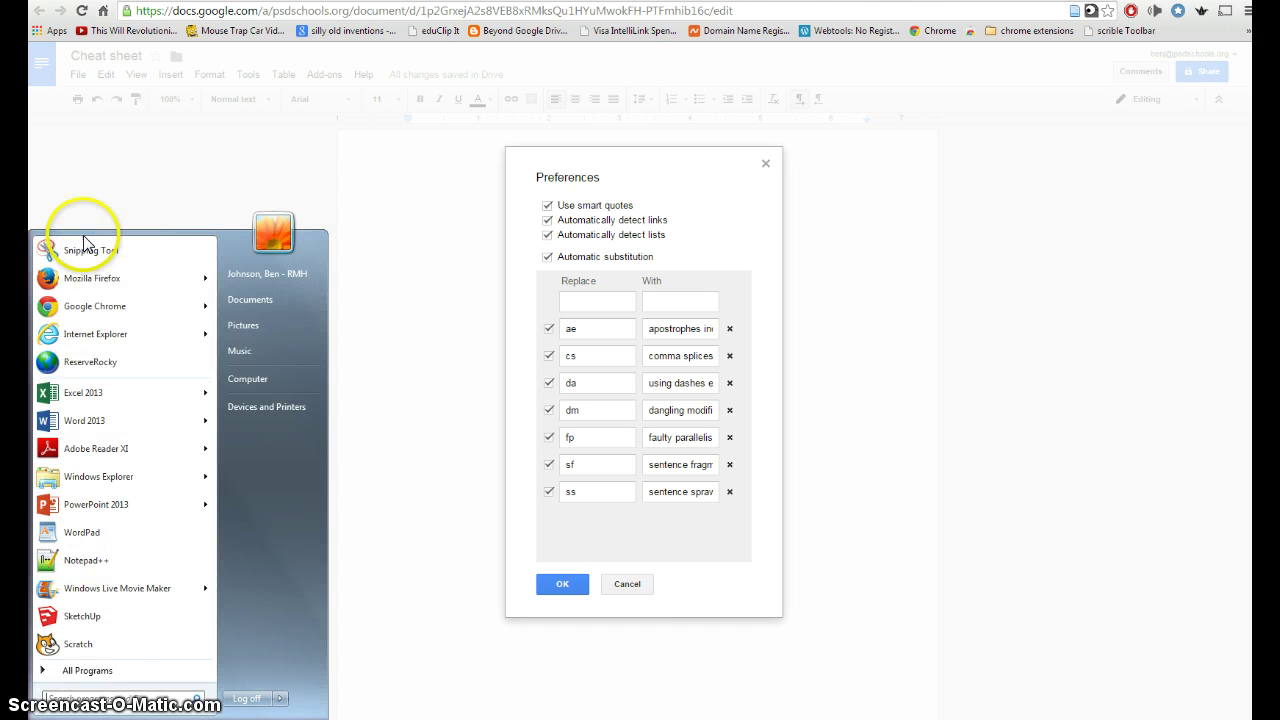
Launch Snipping Tool and capture the Preferences substitution list
click(88, 252)
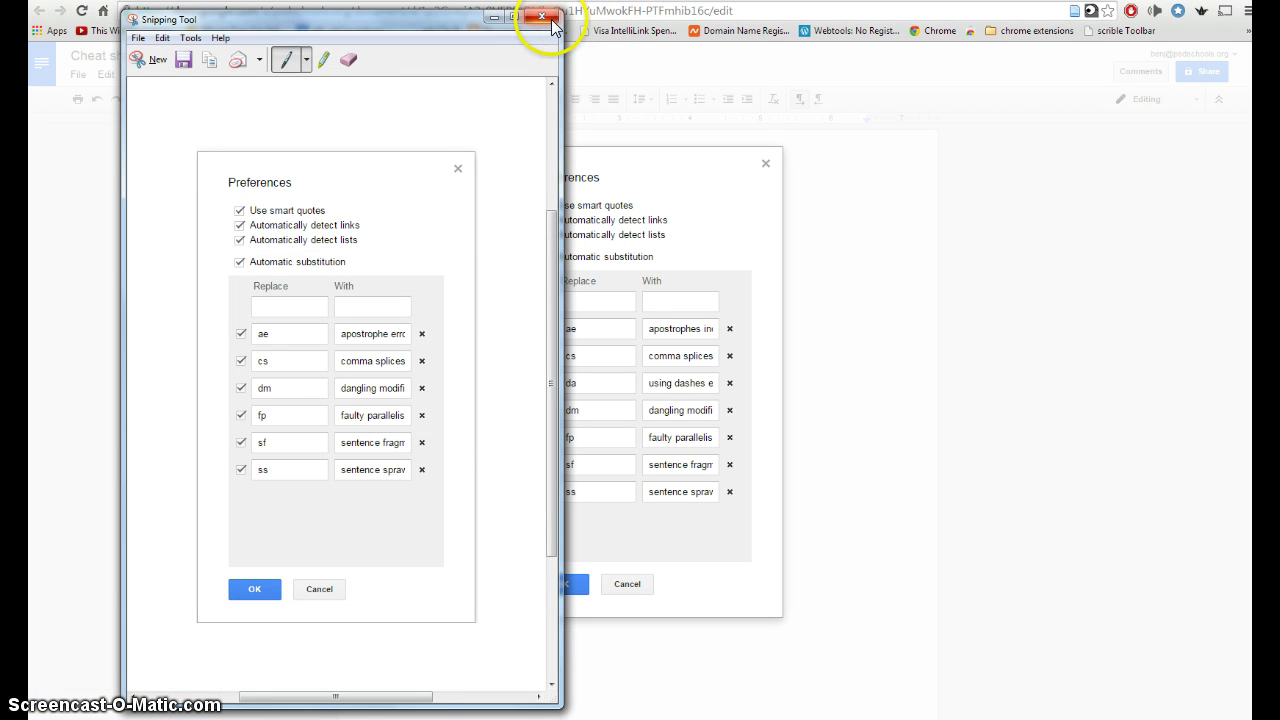
click(150, 59)
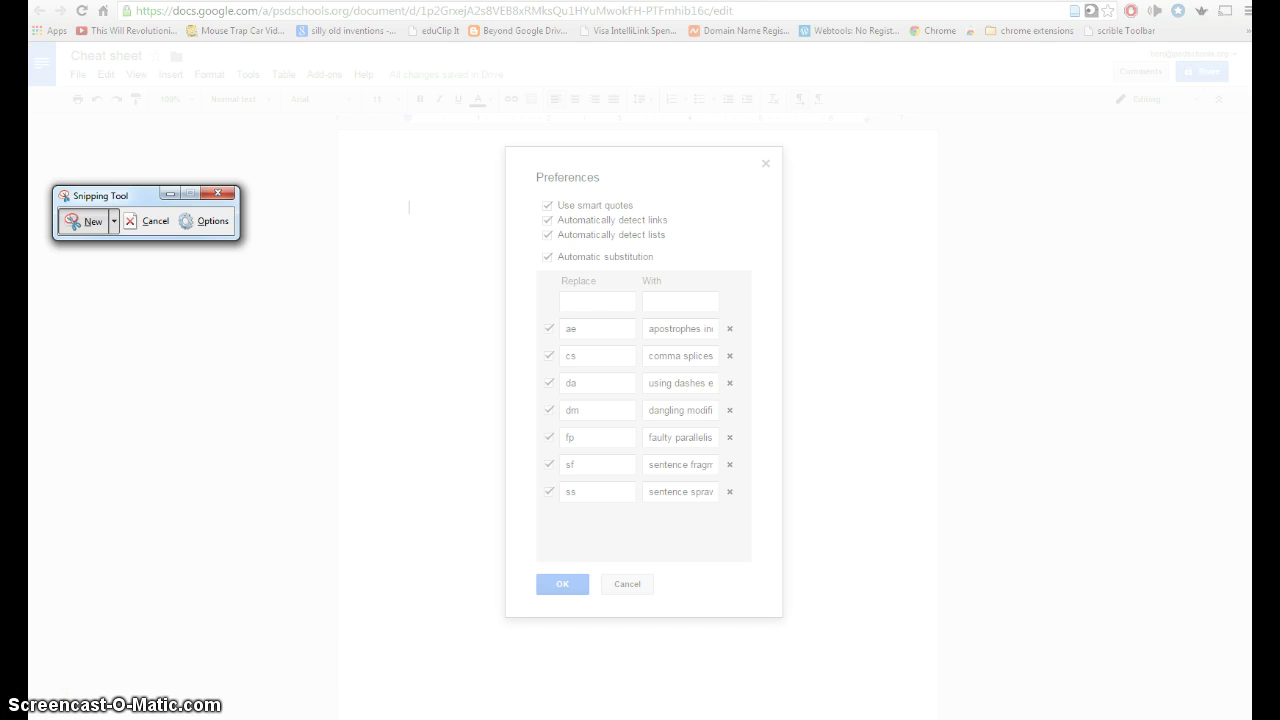
click(90, 231)
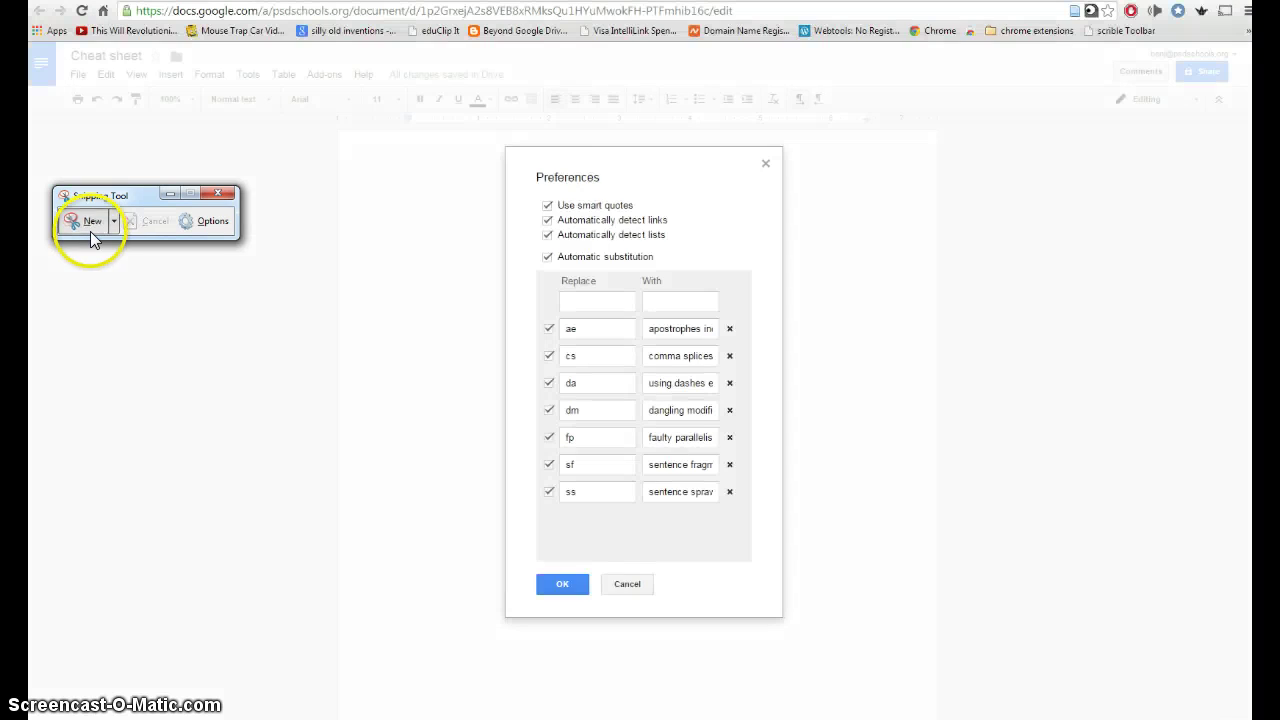
click(86, 222)
drag(502, 139, 796, 628)
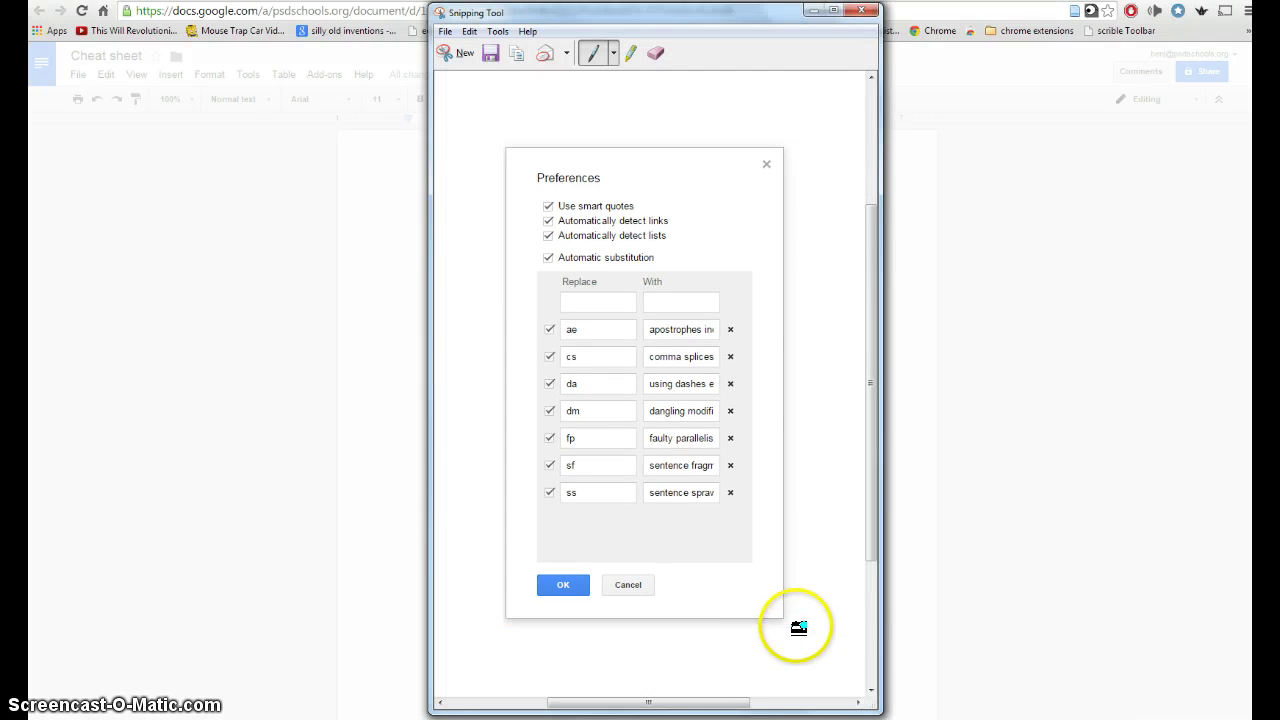
Close the Preferences dialog and paste the screenshot into the Cheat sheet page
click(817, 18)
click(766, 163)
right_click(418, 208)
click(471, 277)
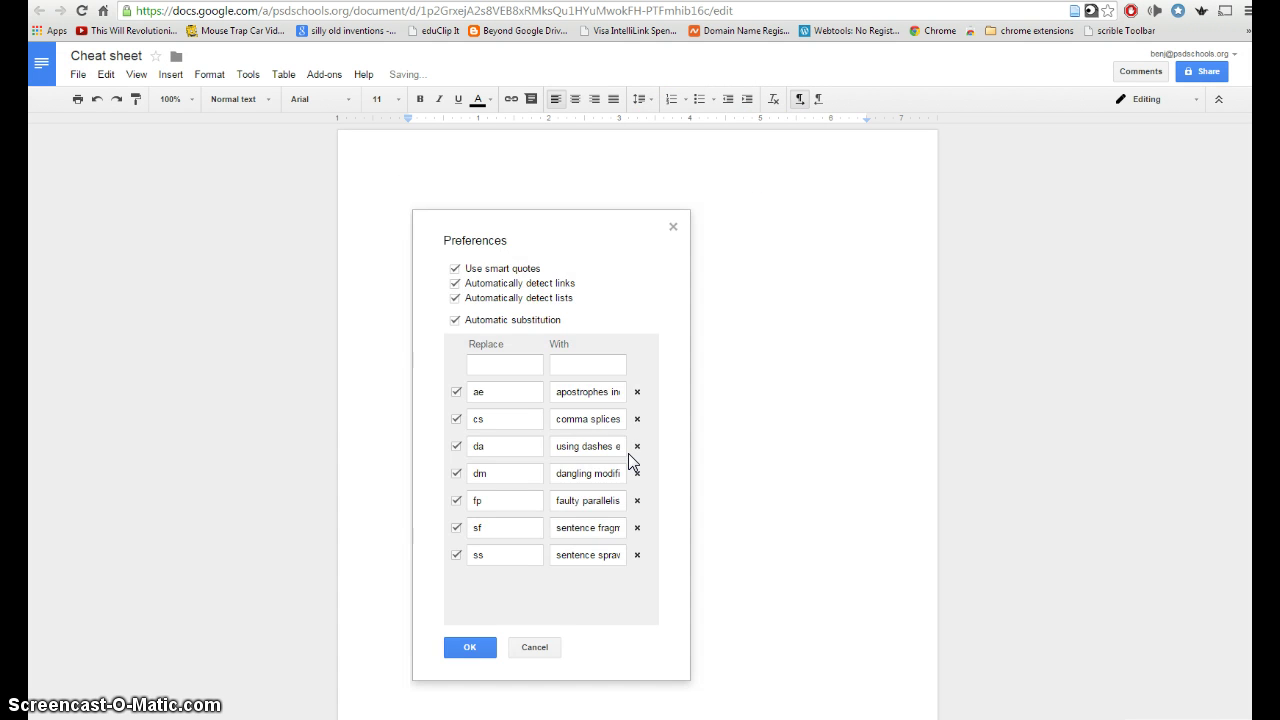
click(751, 543)
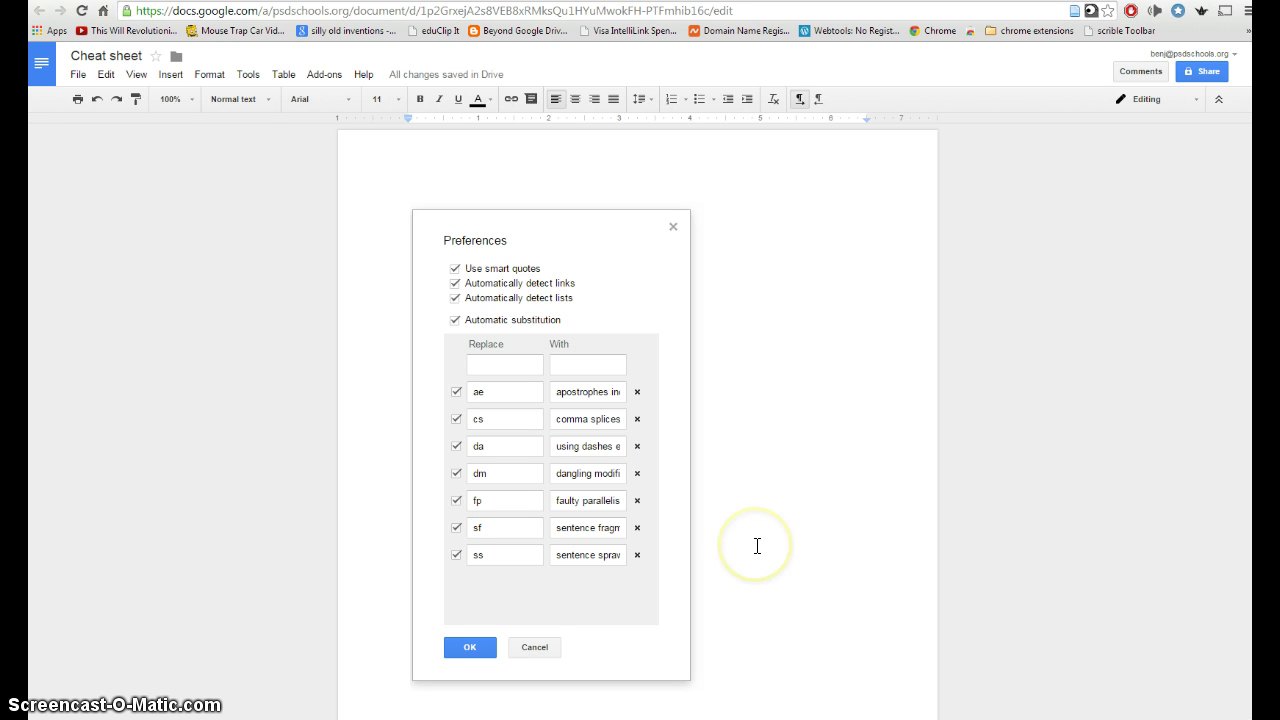